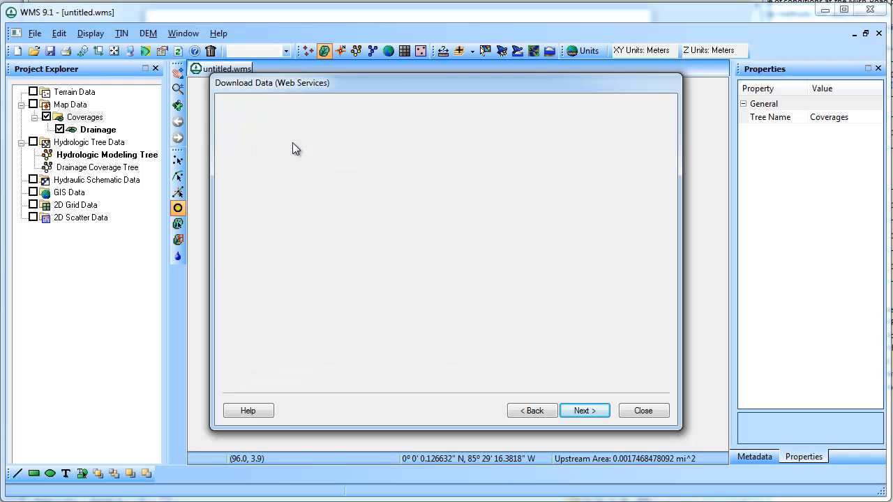
Step: Select NED 30m elevation and NLCD 2006 land cover, exclude Ssurgo, and start the web download
left_click_drag(412, 144, 474, 143)
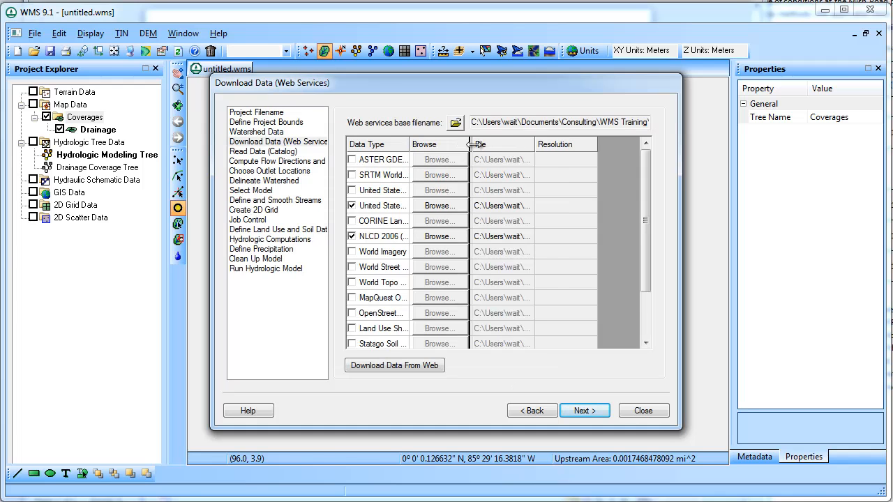
left_click(406, 209)
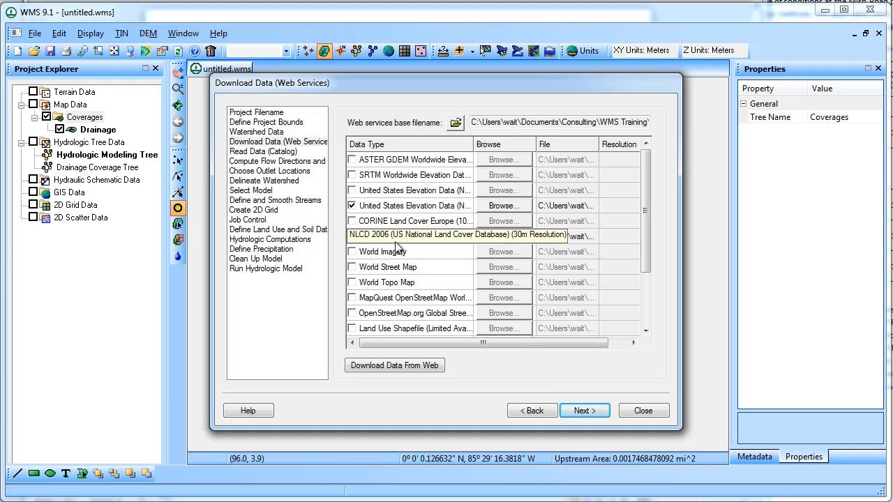
left_click(395, 240)
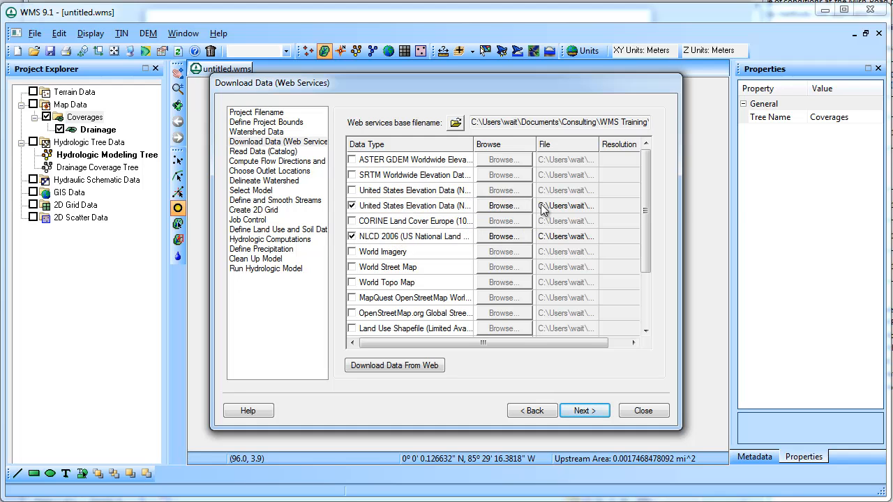
left_click_drag(645, 185, 650, 254)
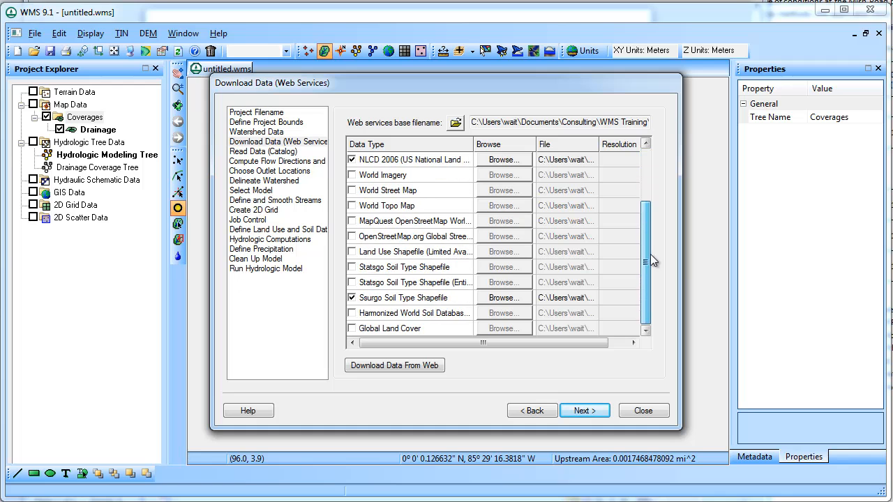
left_click(352, 298)
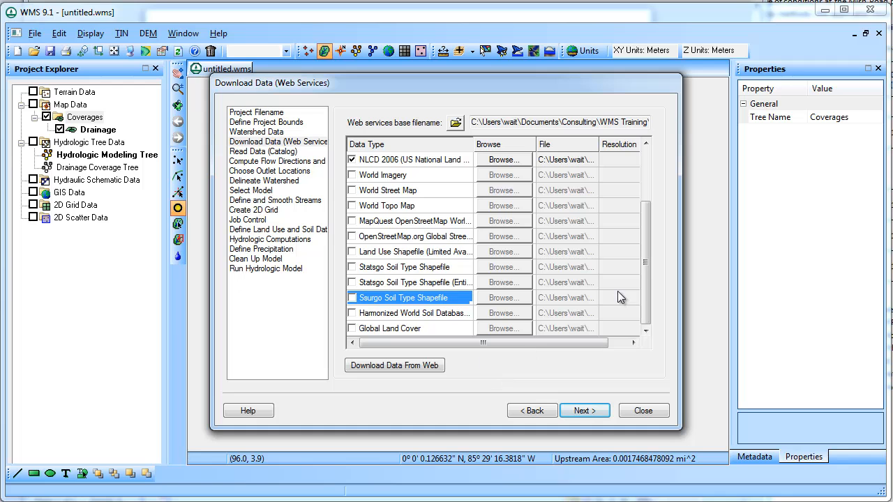
left_click_drag(648, 270, 650, 194)
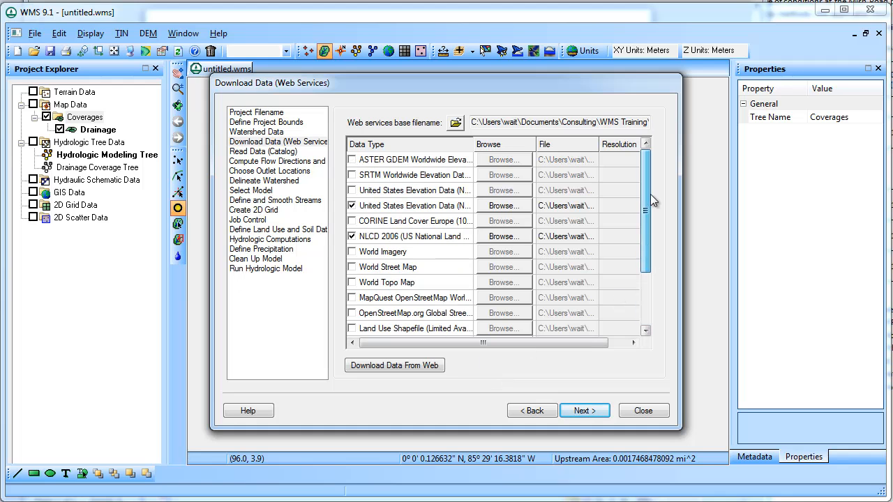
left_click(423, 365)
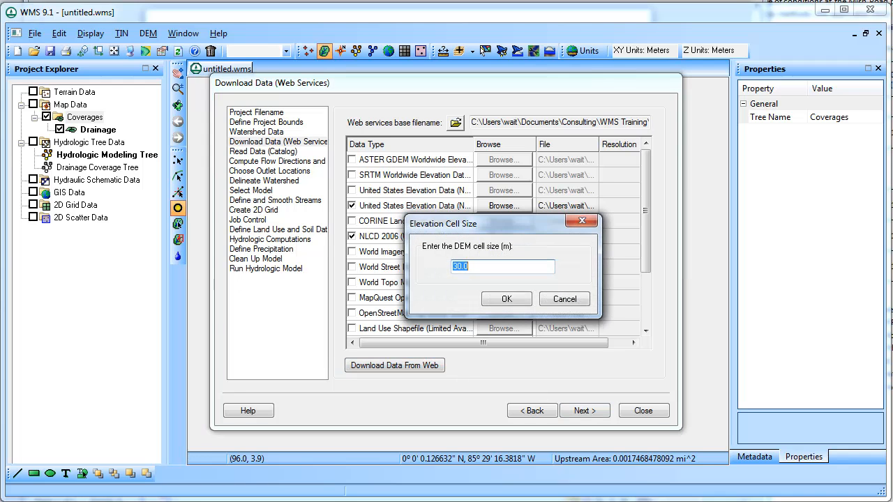
Step: Accept 30.0 m cell size for both the elevation and land-use grids, then close the download window
left_click(505, 300)
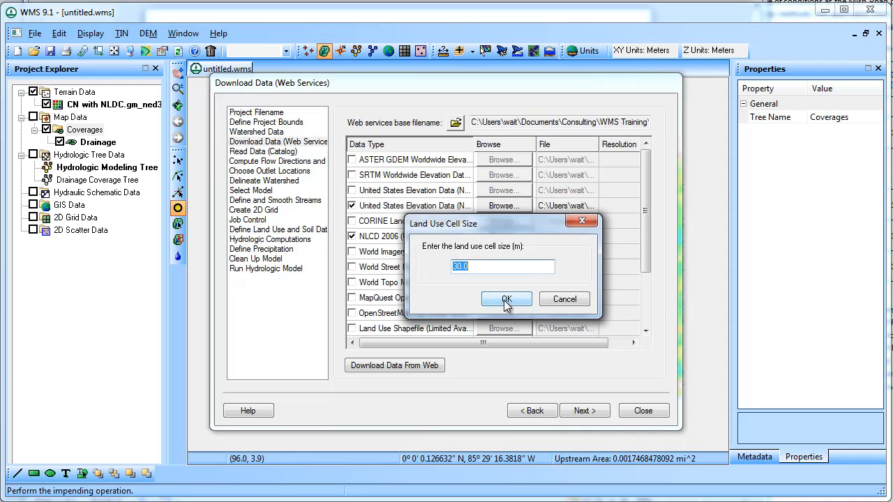
left_click(507, 301)
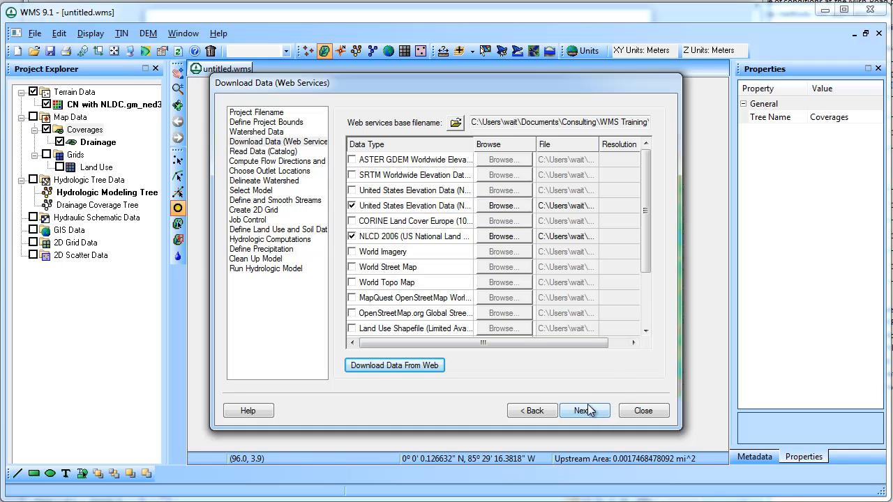
left_click(643, 410)
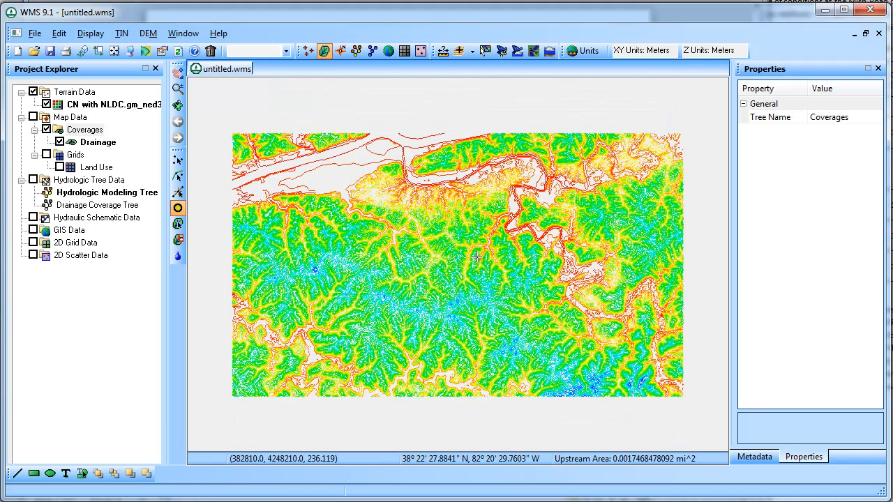
Step: Turn off the Drainage coverage and CN with NLDC elevation grid, and turn on the Land Use grid
left_click(60, 142)
left_click(46, 105)
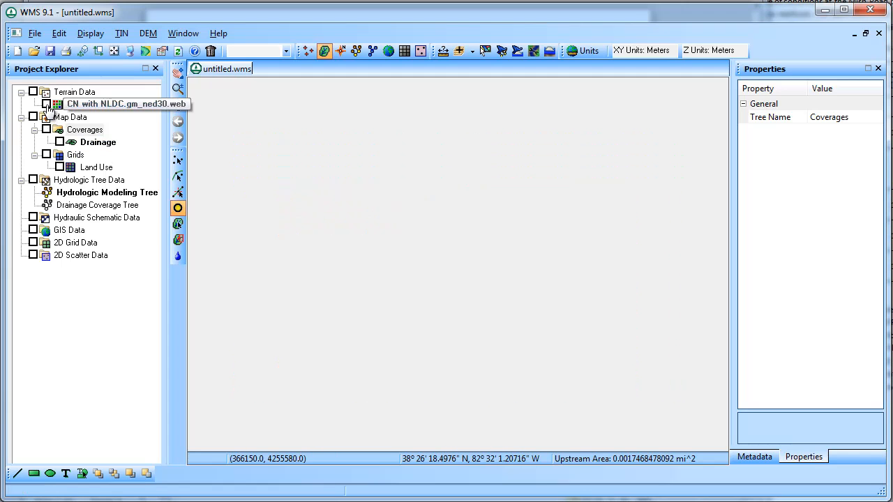
left_click(60, 167)
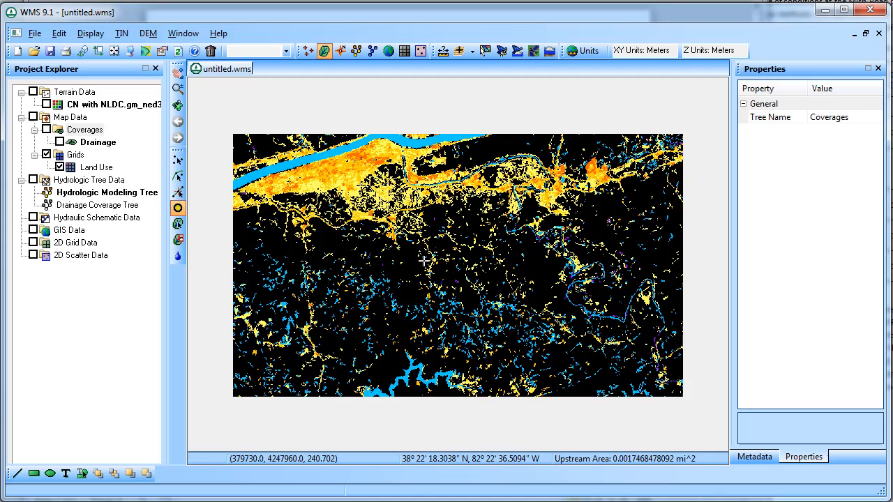
Step: Run the TOPAZ flow direction and accumulation computation from the Hydrologic Modeling Wizard
left_click(501, 53)
left_click(584, 411)
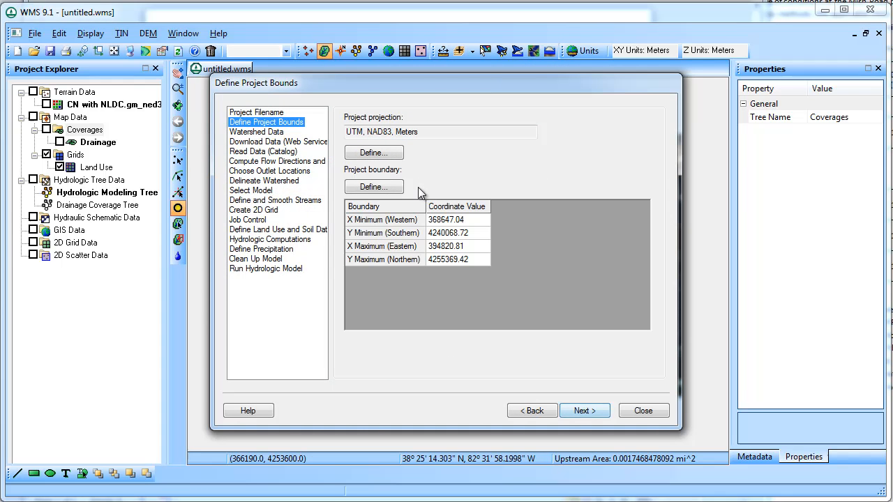
left_click(288, 153)
left_click(291, 163)
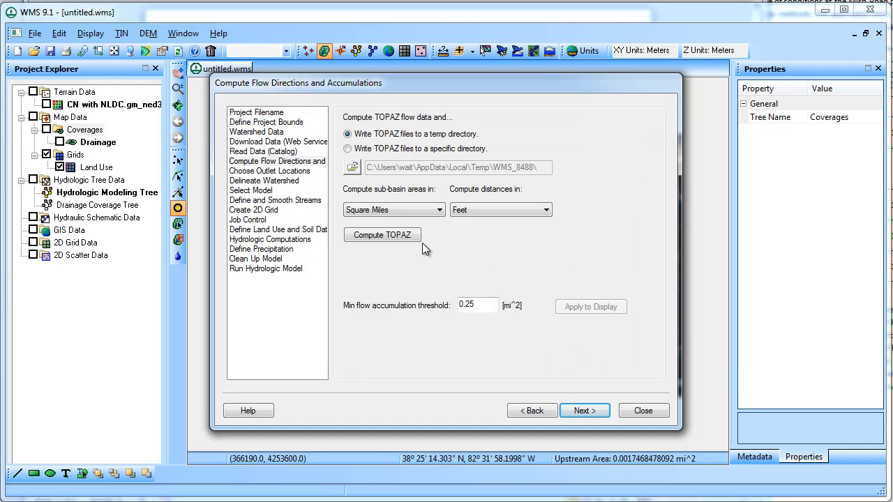
left_click(382, 235)
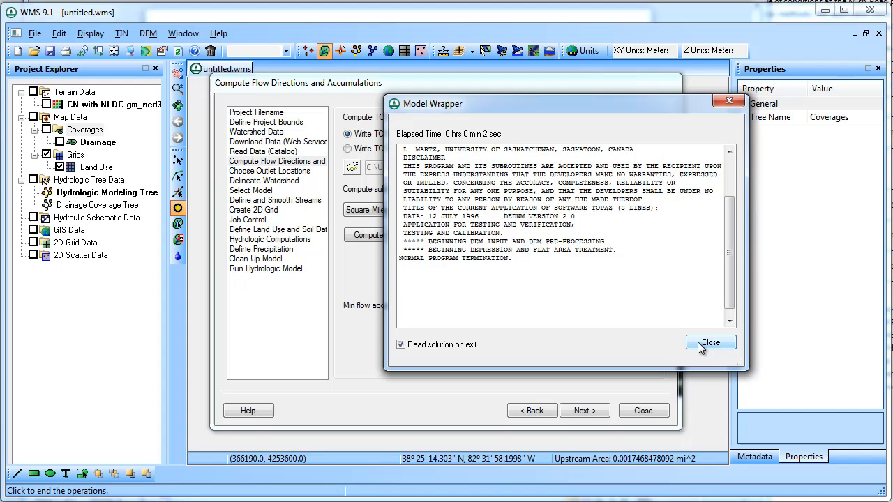
left_click(700, 343)
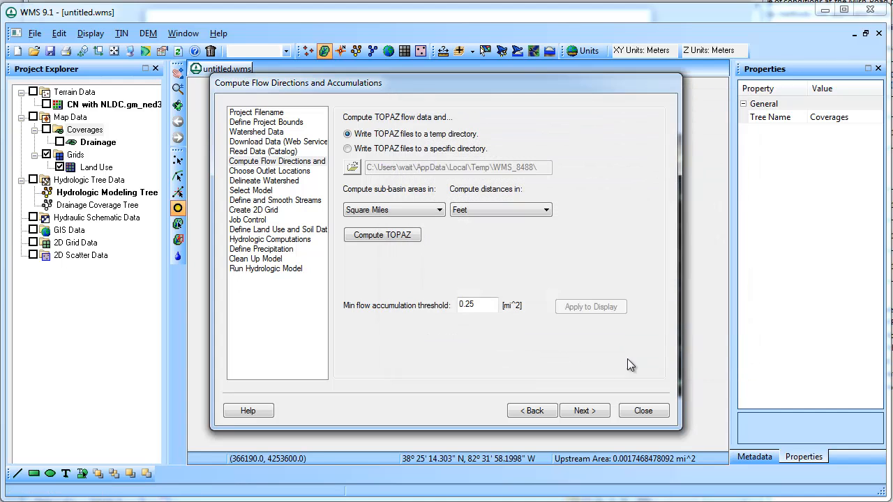
Step: Hide the Land Use grid and show the CN with NLDC elevation grid again
left_click(642, 411)
left_click(59, 167)
left_click(46, 104)
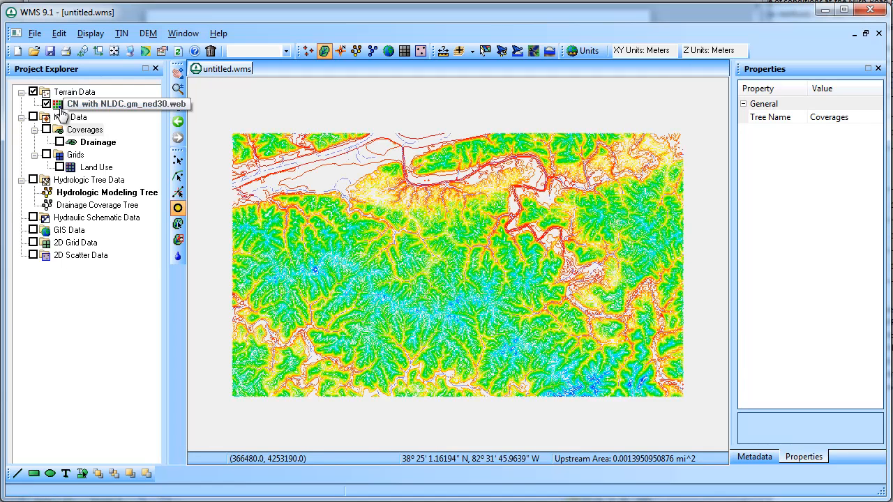
Step: Add the World Street Map online background and zoom in on the stream below the town
scroll(447, 253, "up", 1)
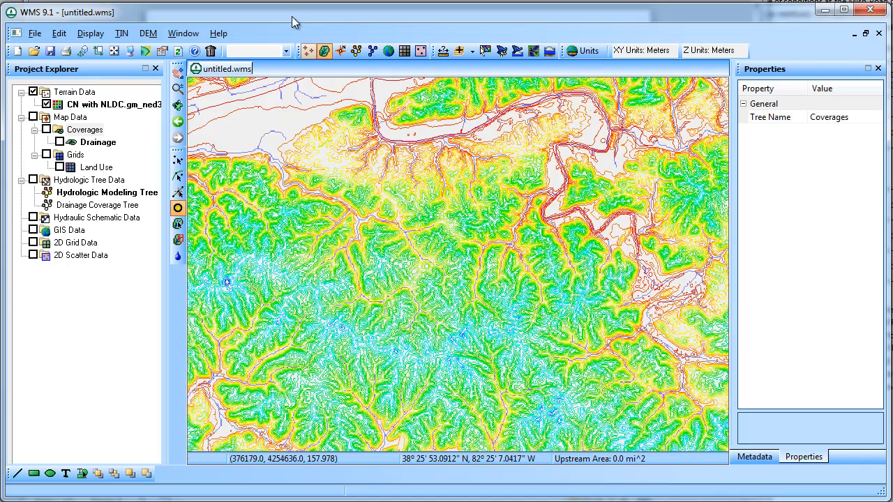
left_click(471, 51)
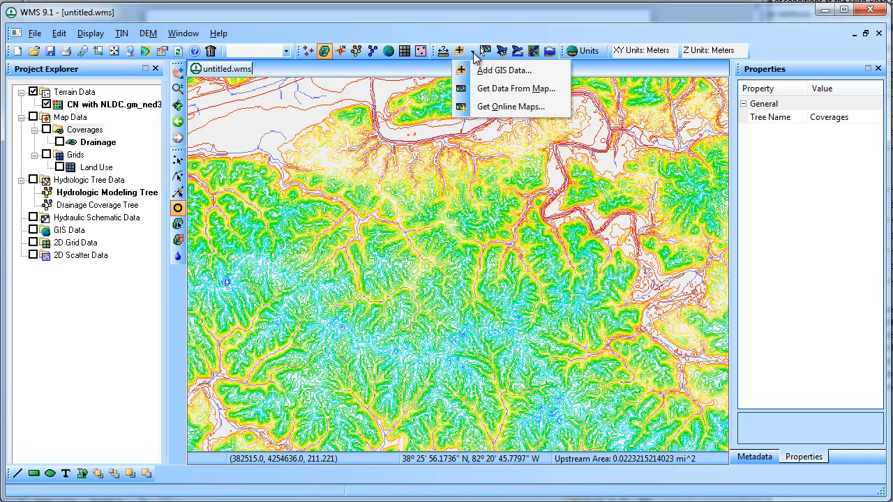
left_click(501, 106)
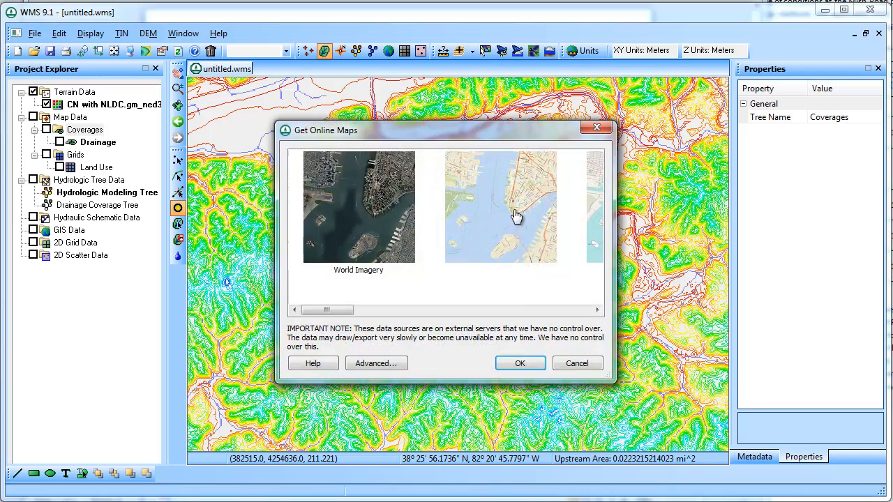
left_click(504, 244)
left_click(520, 364)
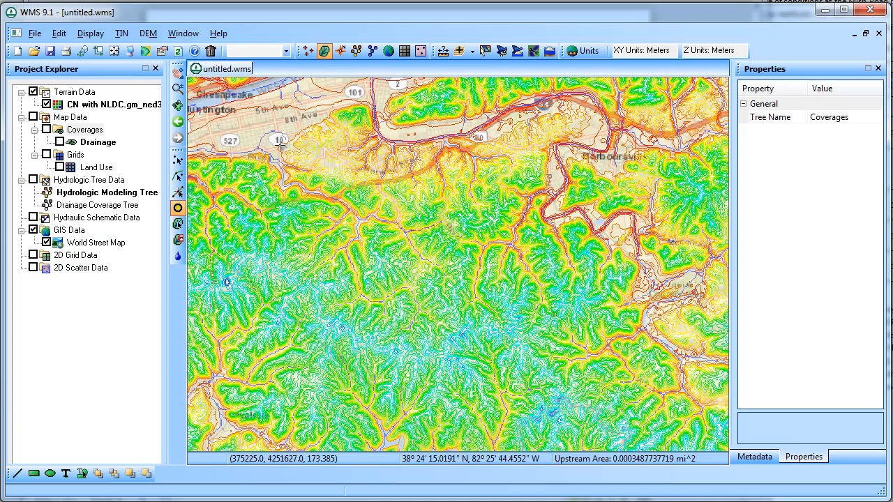
left_click(177, 89)
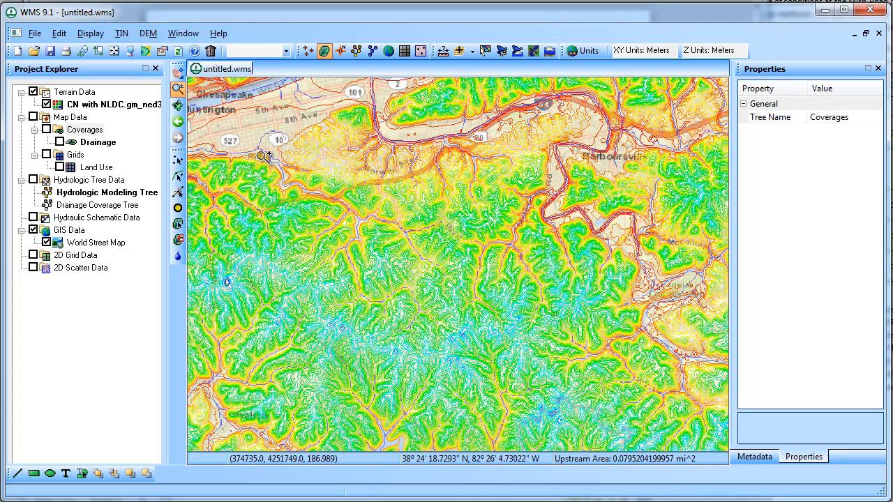
left_click_drag(255, 143, 331, 214)
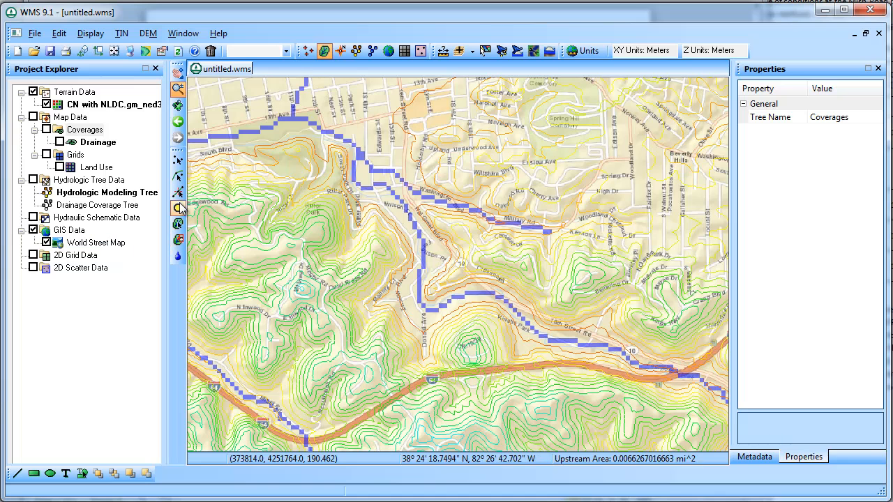
Step: Place an outlet on the stream and delineate basin 1B (11.48 mi²) with the Delineate Basins Wizard
left_click(178, 208)
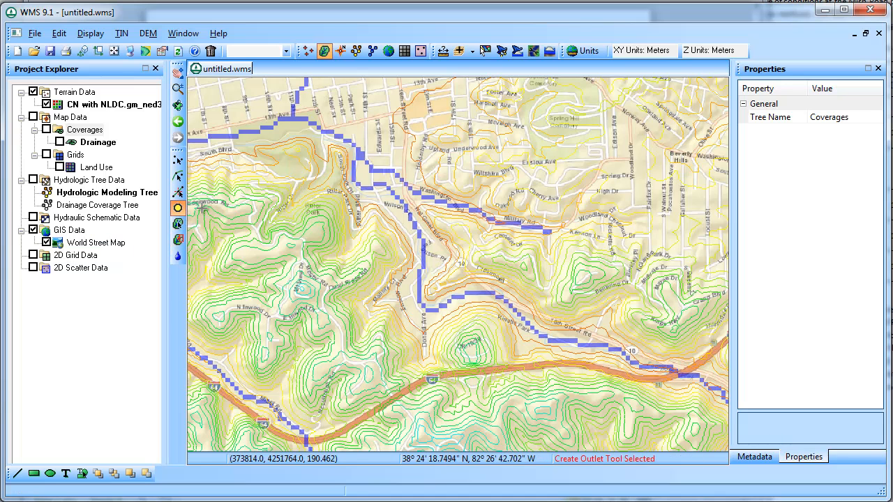
left_click(419, 278)
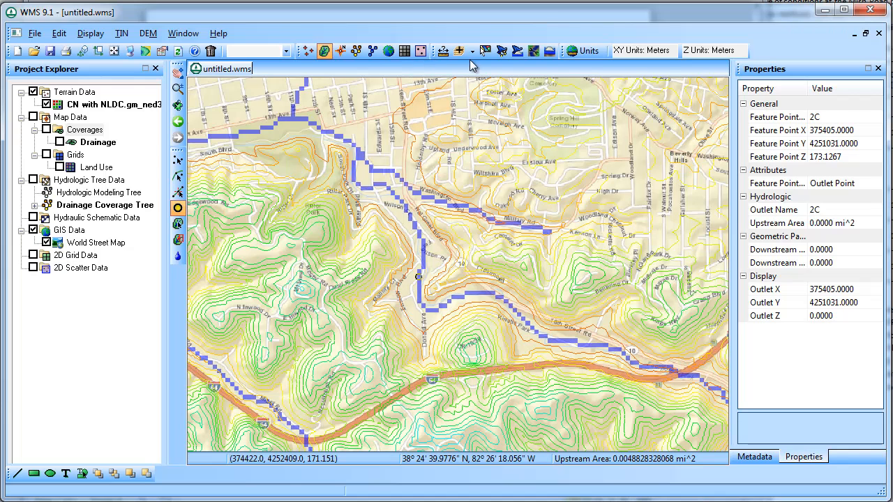
left_click(147, 33)
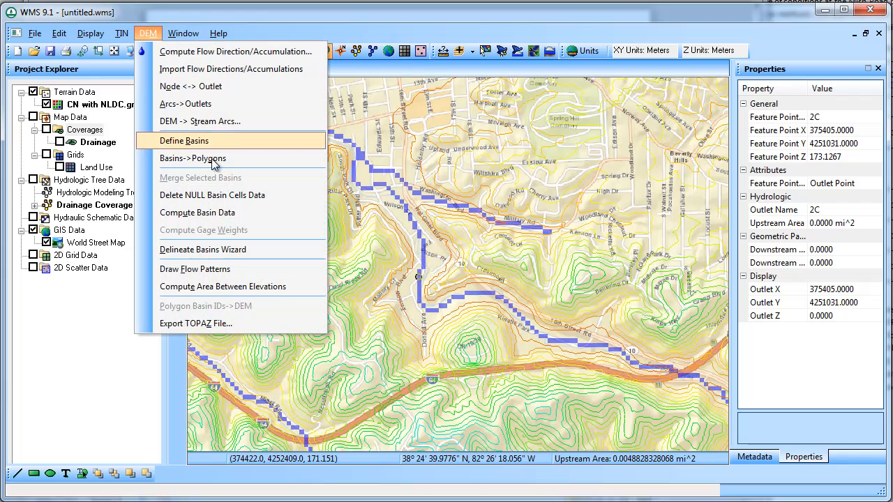
left_click(230, 255)
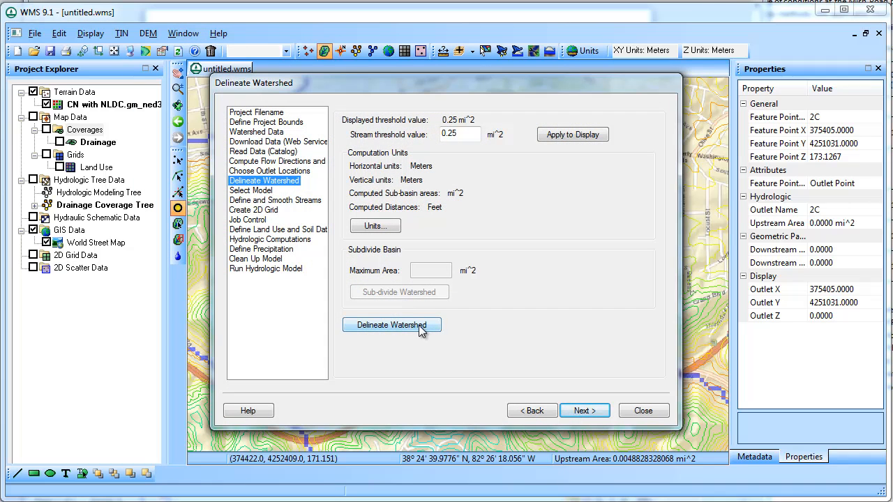
left_click(418, 325)
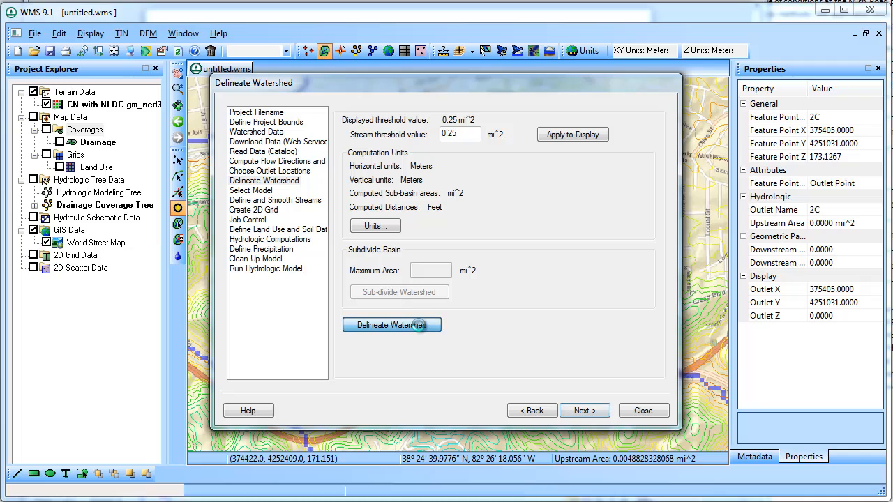
left_click(642, 411)
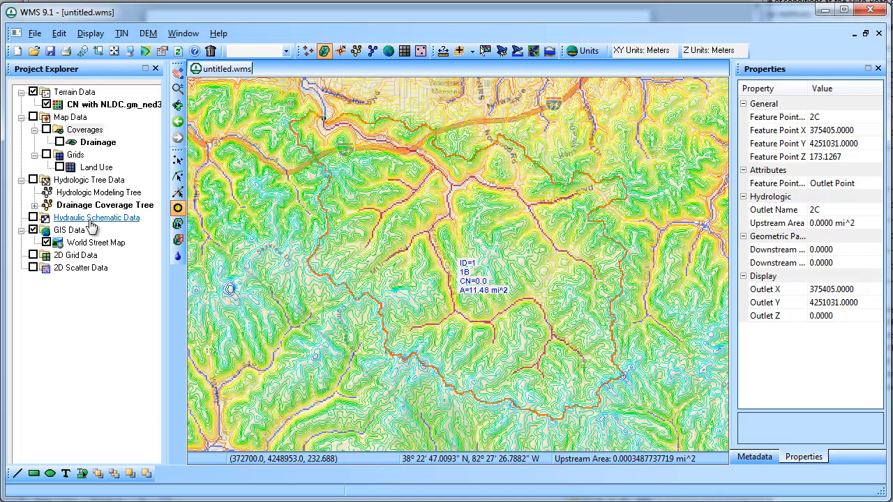
Step: Add soilmu_a_wv011.shp from the soil_wv011\spatial folder as GIS shapefile data
right_click(78, 234)
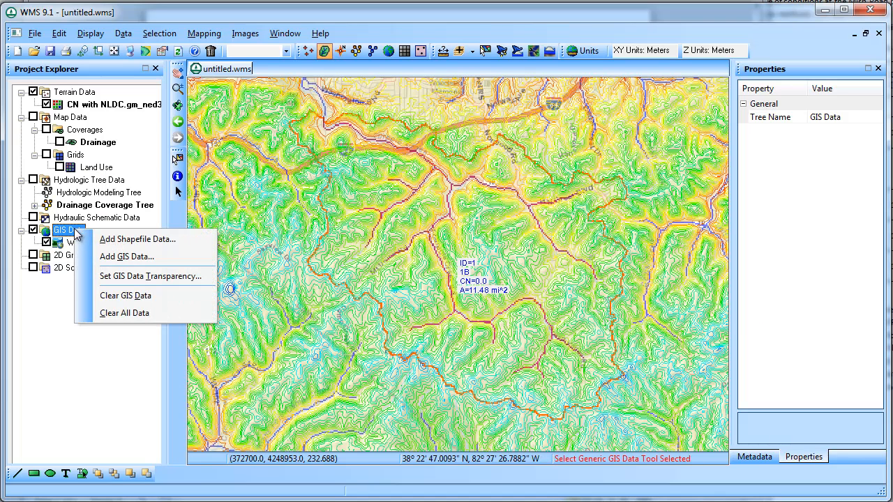
left_click(141, 240)
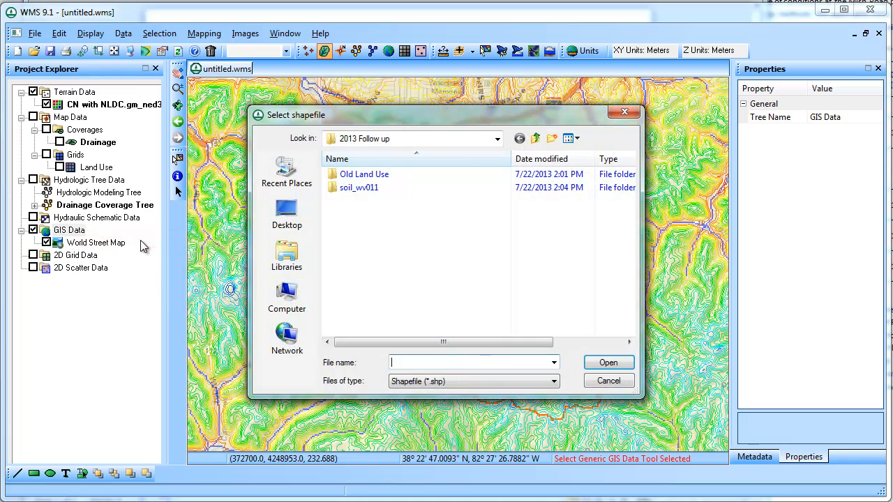
double_click(395, 187)
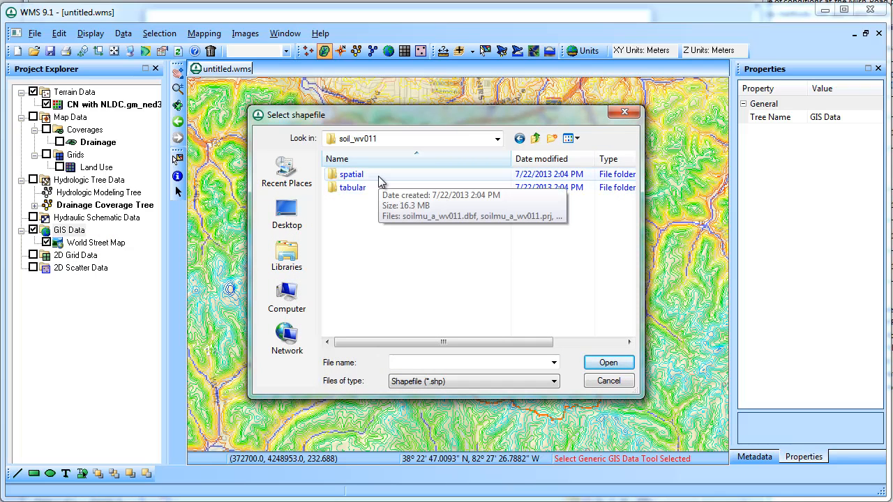
double_click(381, 176)
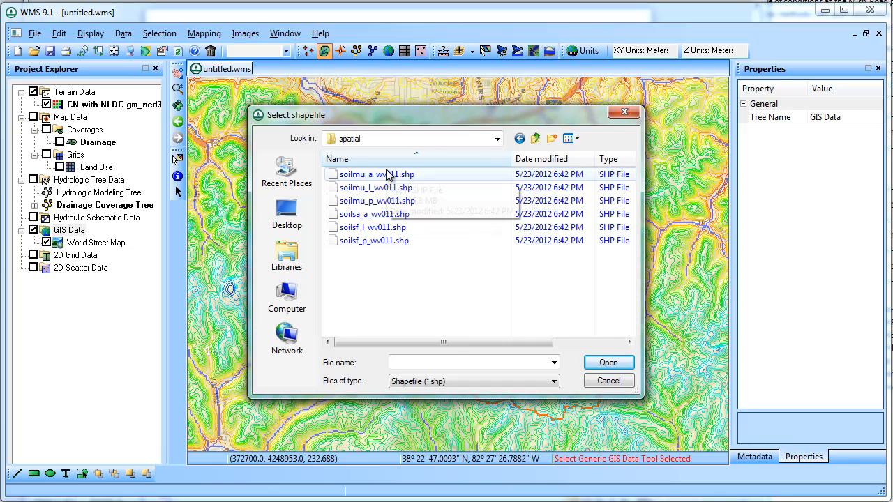
left_click(388, 175)
left_click_drag(449, 342, 592, 359)
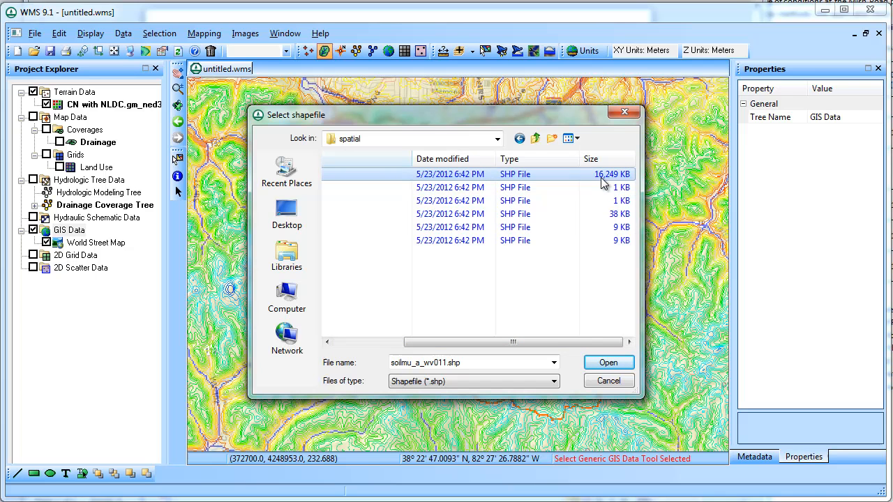
left_click_drag(522, 342, 450, 342)
left_click(608, 363)
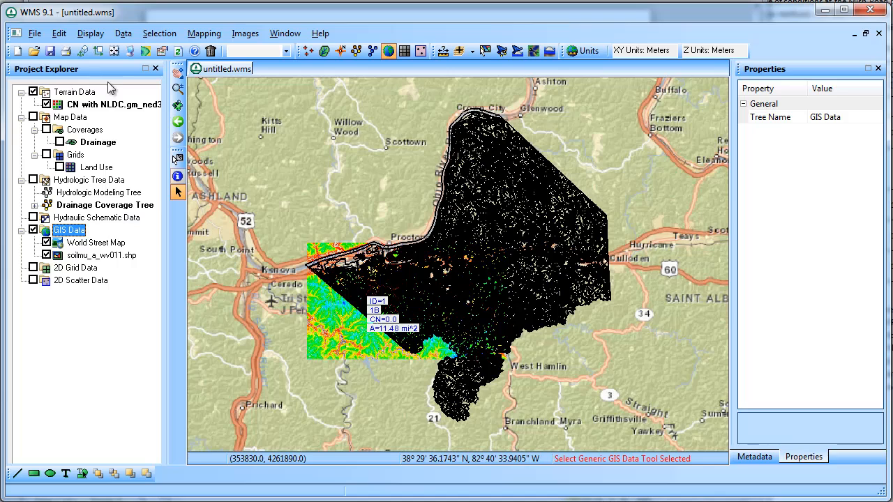
Step: Restore the previous view, zoom out twice, and select the soilmu_a_wv011.shp layer with the Select shapes tool
left_click(178, 121)
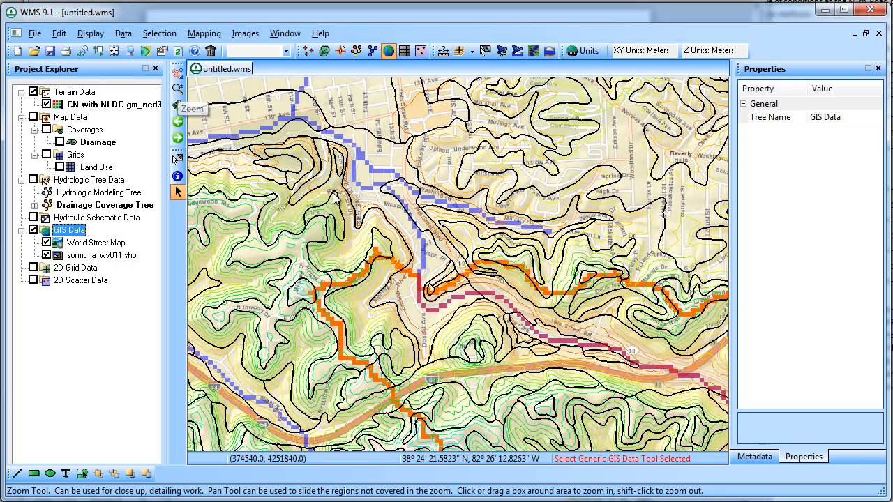
left_click(178, 89)
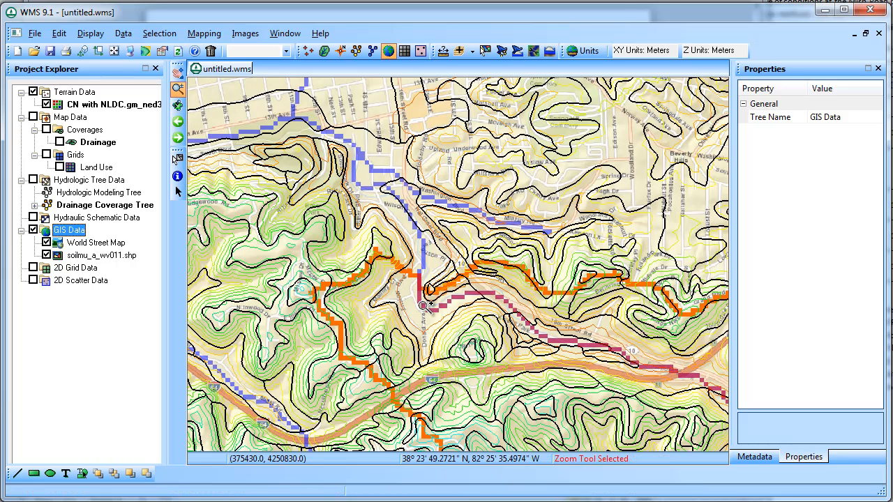
right_click(423, 306)
right_click(422, 306)
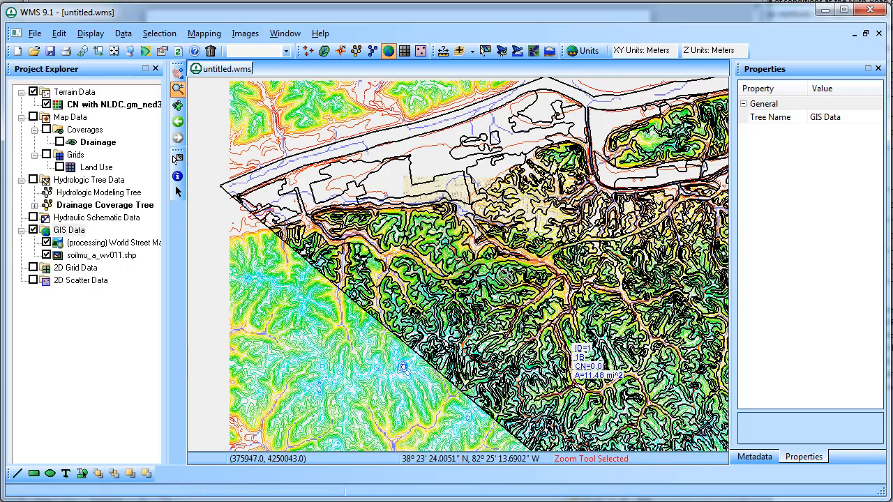
left_click(124, 257)
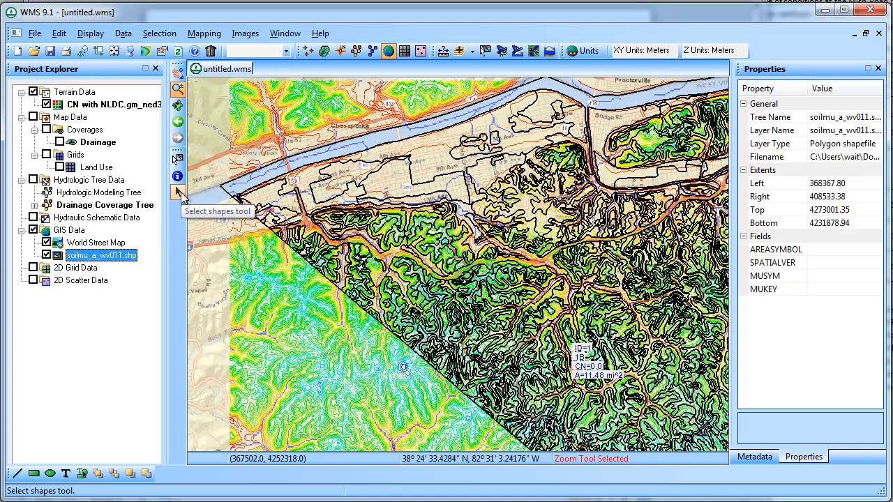
left_click(178, 194)
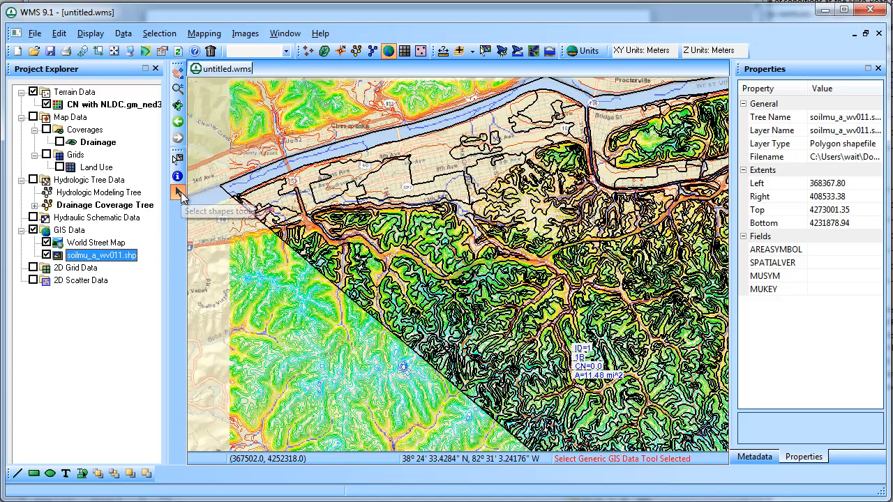
Step: Join NRCS data to soilmu_a_wv011.shp with both Join Soil Texture and Join HYDGRP checked
right_click(103, 258)
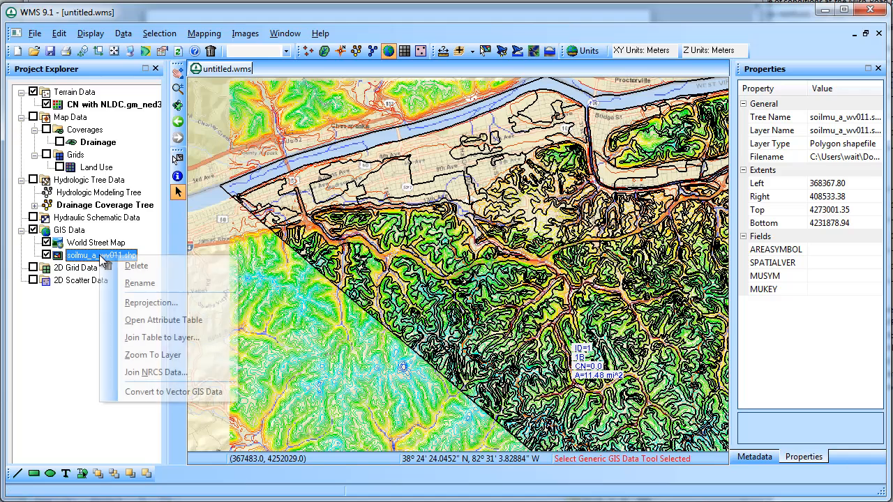
left_click(157, 373)
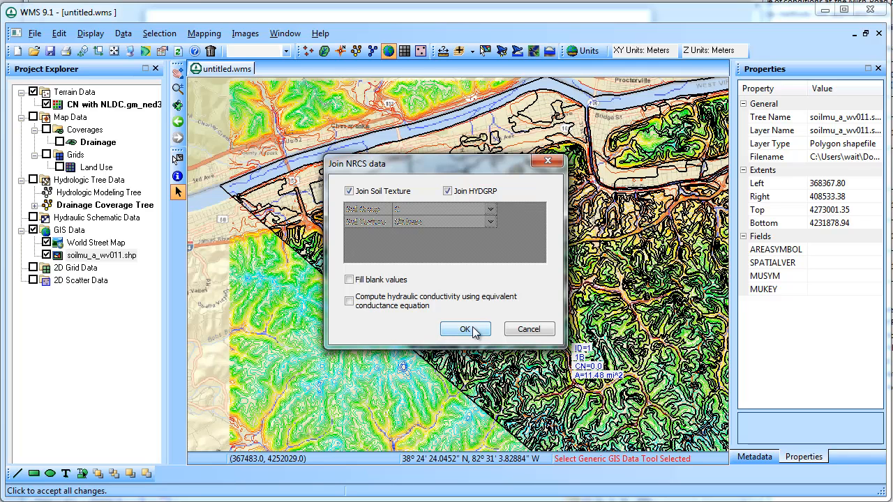
left_click(464, 329)
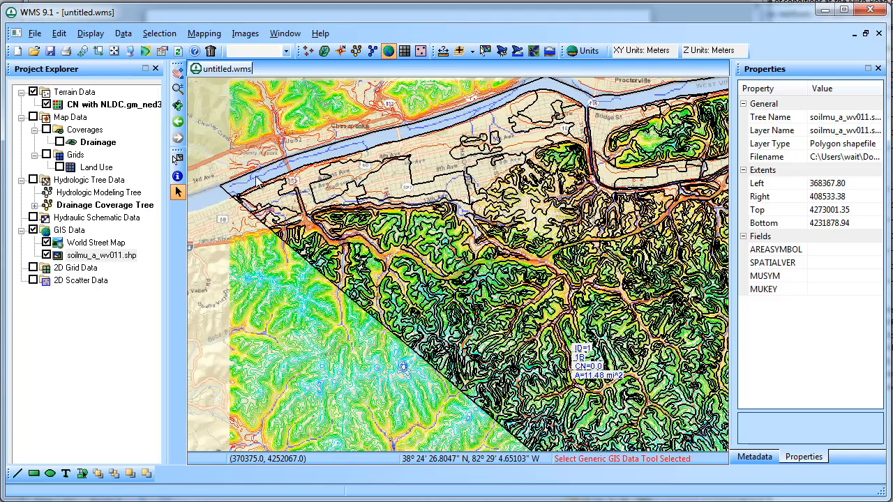
Step: Create a new coverage under Coverages with its type set to Soil Type
right_click(87, 132)
left_click(122, 138)
left_click(477, 182)
left_click(463, 358)
left_click(464, 358)
left_click(454, 353)
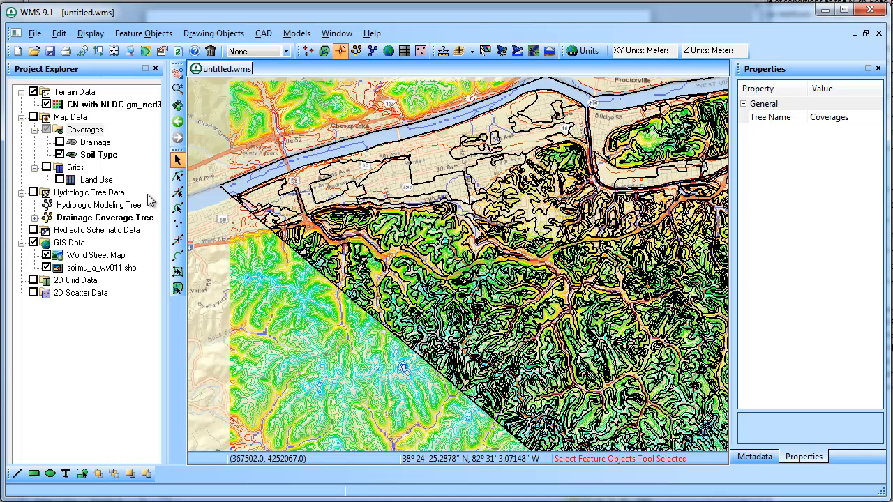
Step: Hide the Soil Type coverage and soil polygons, zoom into a terrain patch, then restore the previous view
left_click(59, 155)
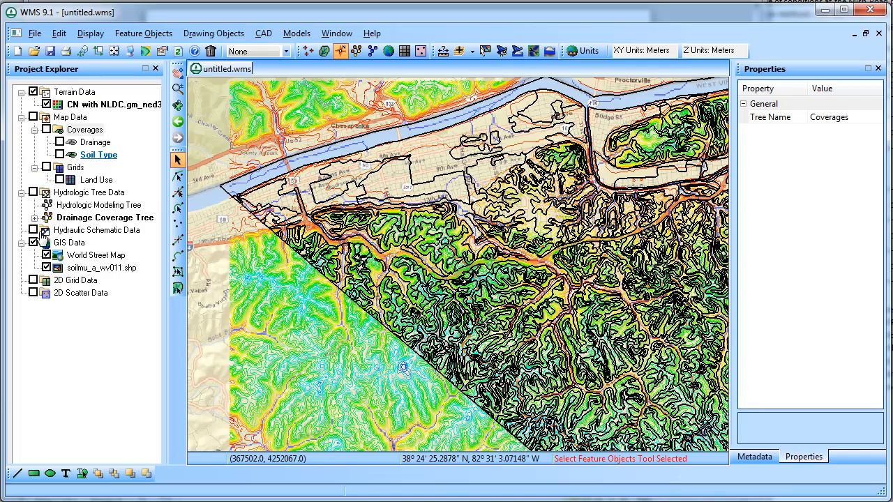
left_click(46, 268)
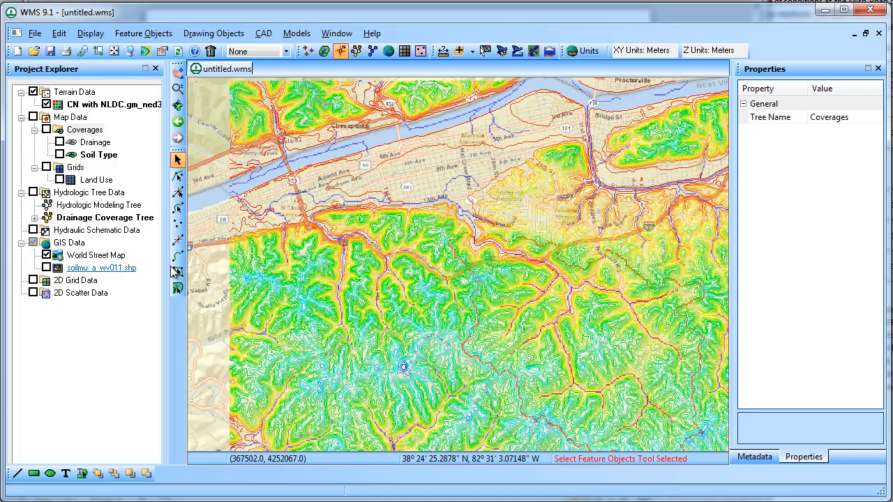
left_click(177, 89)
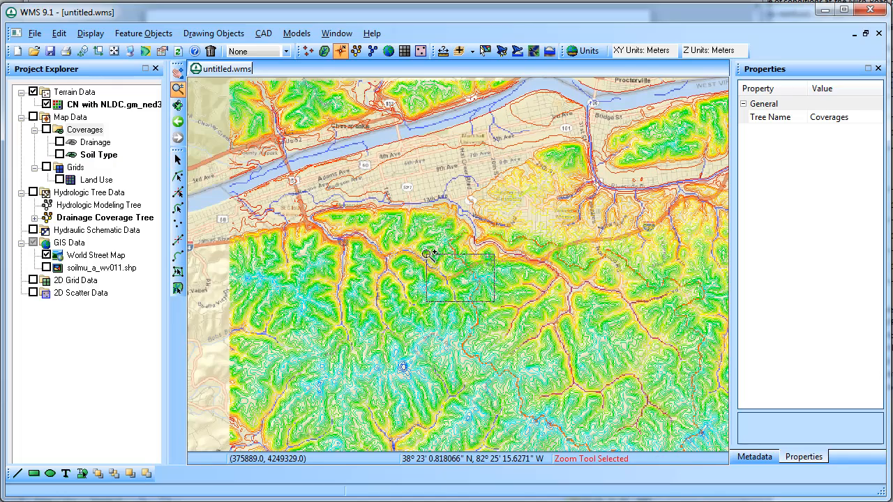
left_click_drag(494, 301, 549, 371)
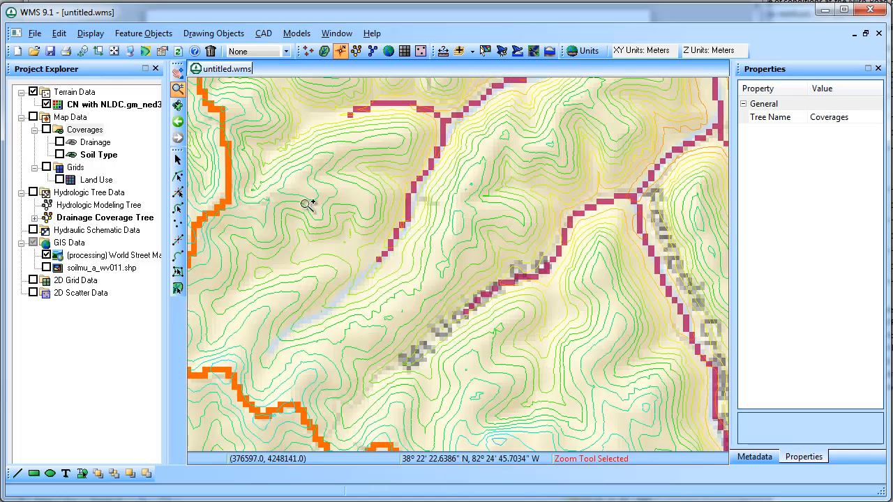
left_click(178, 121)
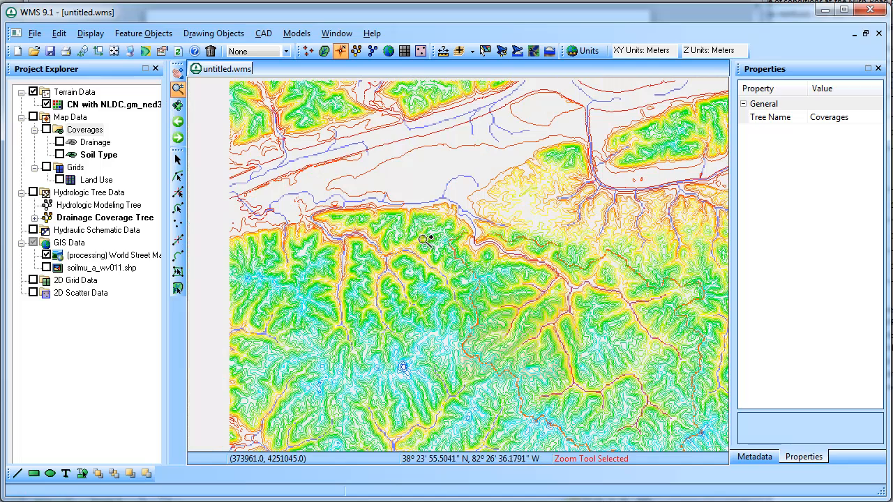
Step: Show the Drainage coverage and soil shapefile, then box-select the soil polygons across the watershed
scroll(537, 296, "down", 2)
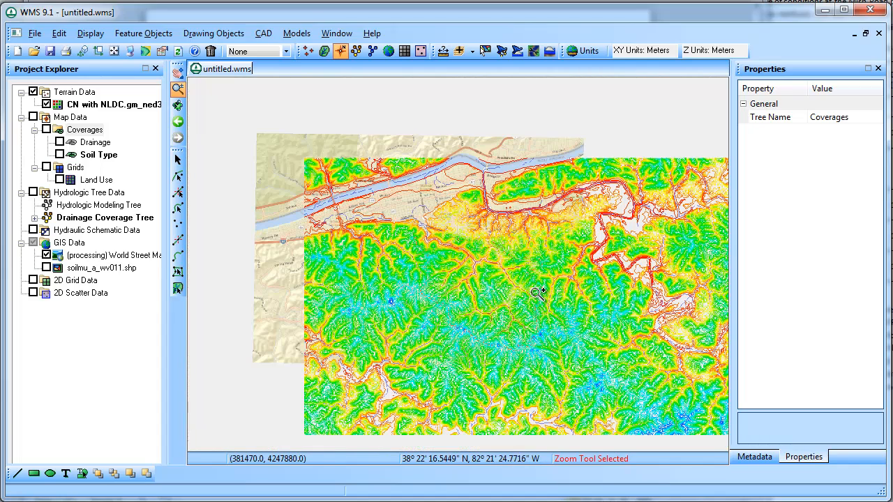
left_click(60, 141)
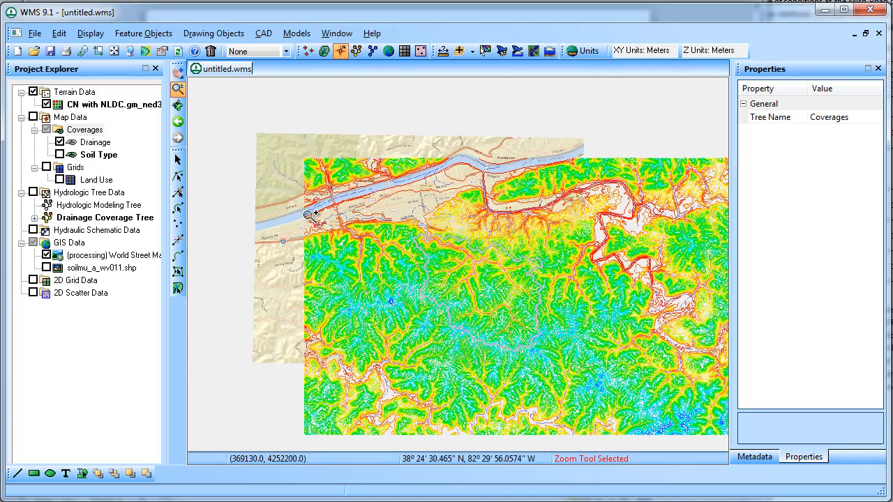
left_click(46, 267)
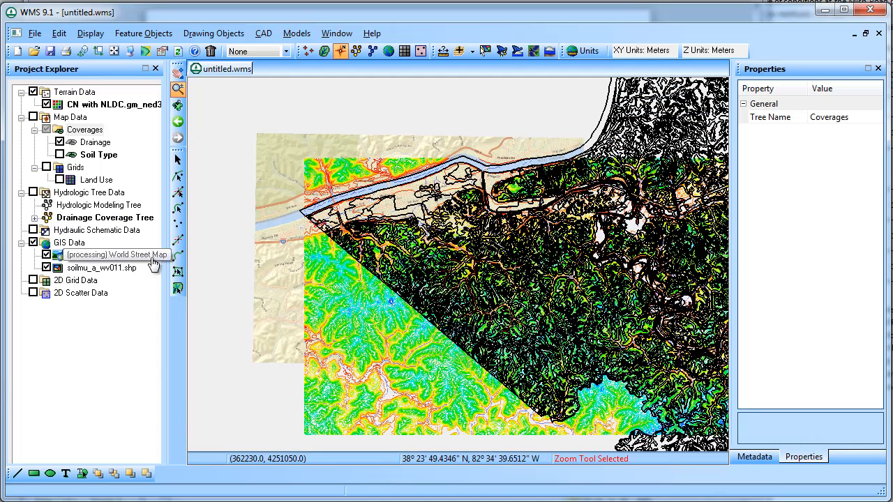
left_click(92, 268)
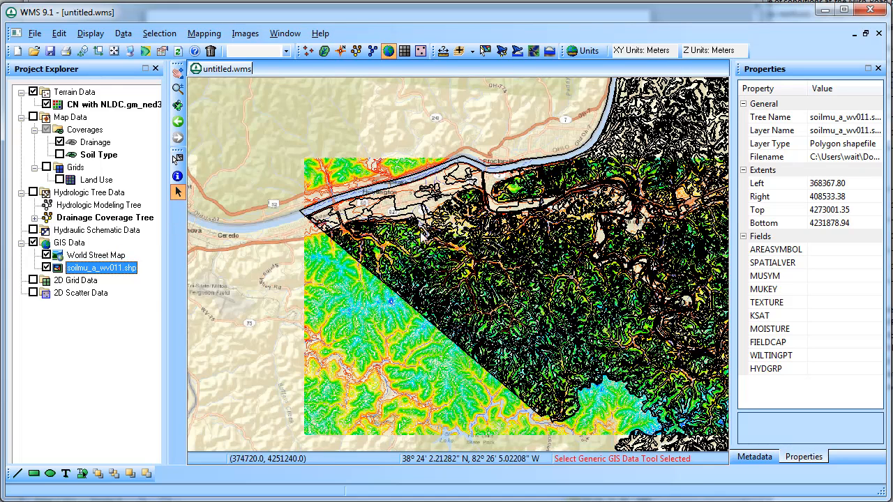
left_click_drag(345, 175, 676, 418)
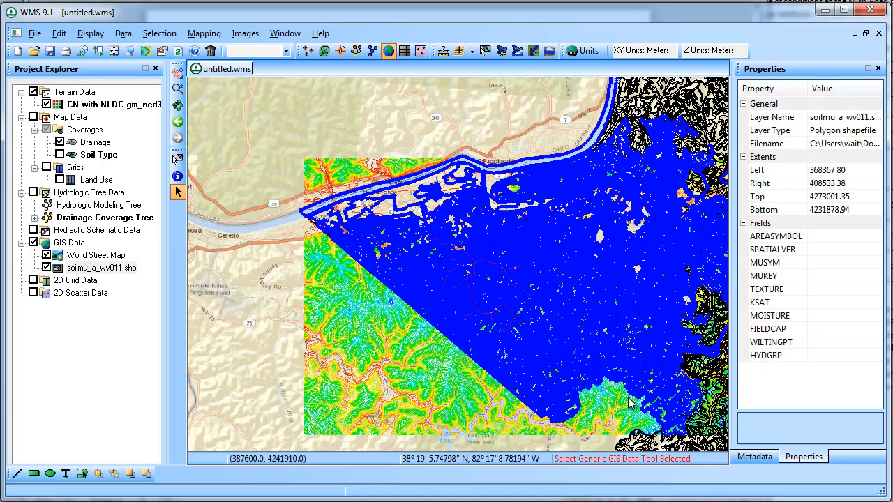
Step: Start mapping the selected soil shapes to feature objects, then cancel the wizard at attribute mapping
left_click(203, 34)
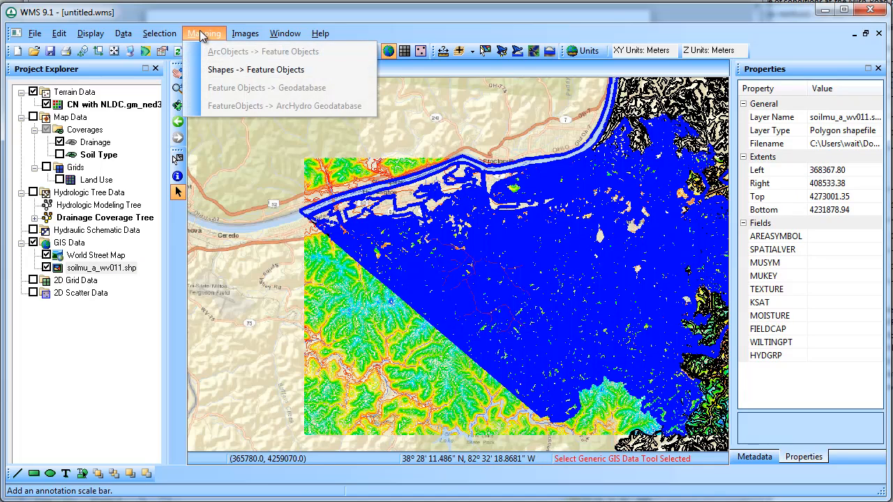
left_click(219, 70)
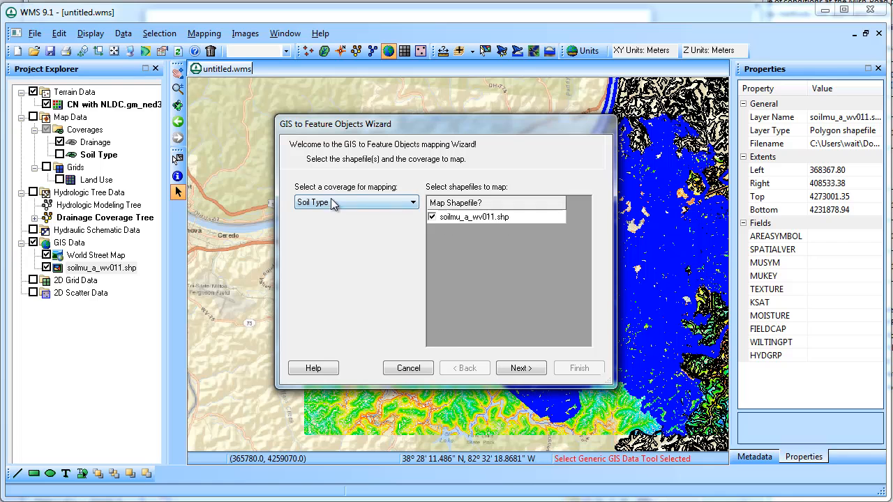
left_click(519, 367)
left_click_drag(380, 347, 551, 356)
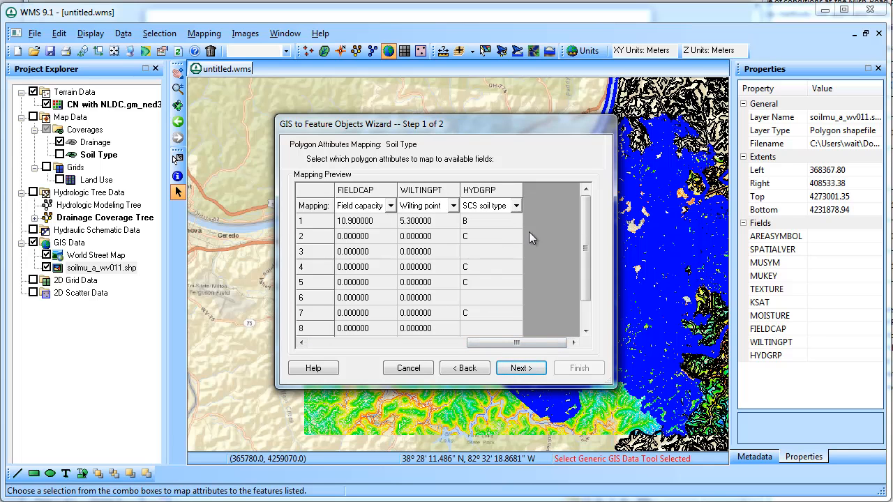
mouse_move(565, 343)
left_mouse_down()
mouse_move(503, 348)
mouse_move(551, 348)
left_mouse_up()
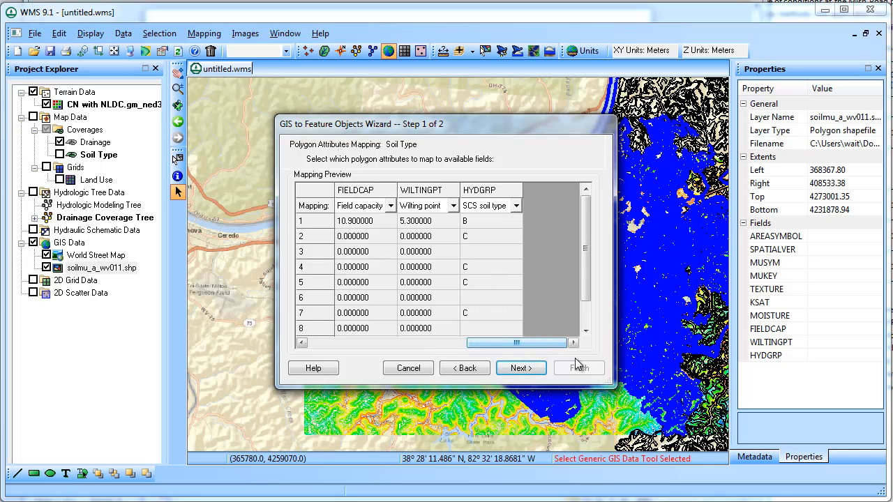
left_click(428, 368)
right_click(95, 274)
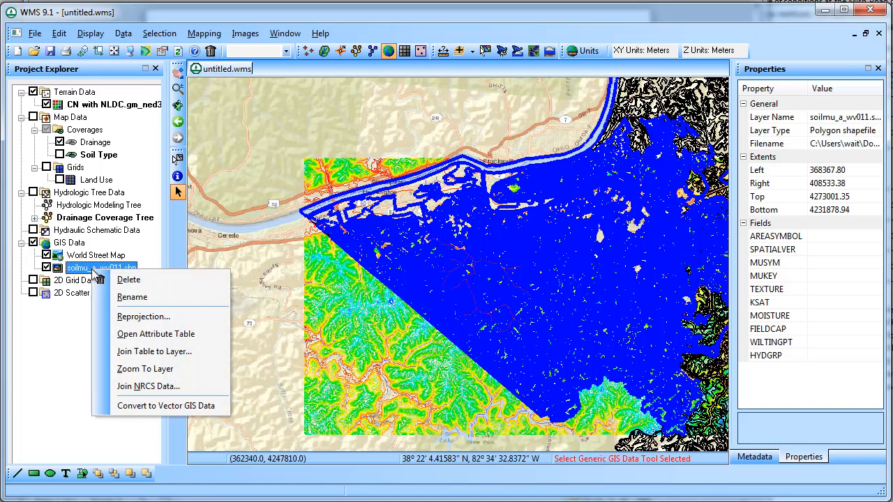
Step: Join NRCS soil texture and HYDGRP data to the soil shapefile with Fill blank values enabled
left_click(159, 385)
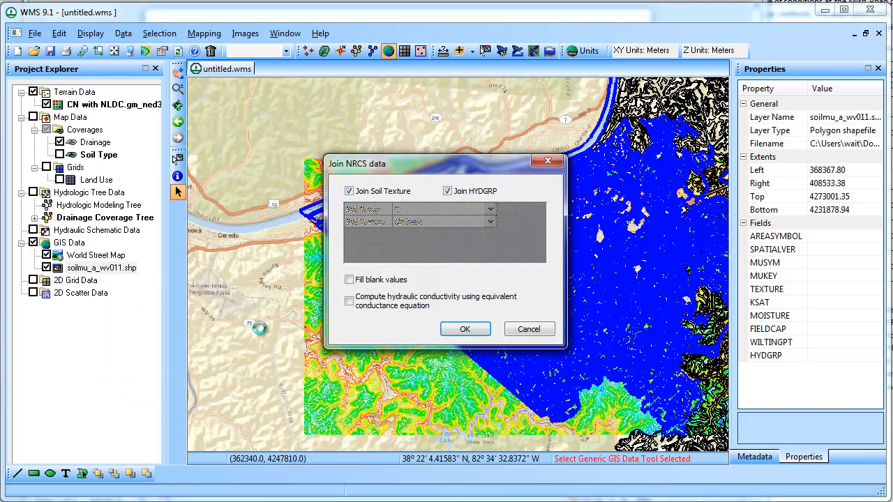
left_click(394, 280)
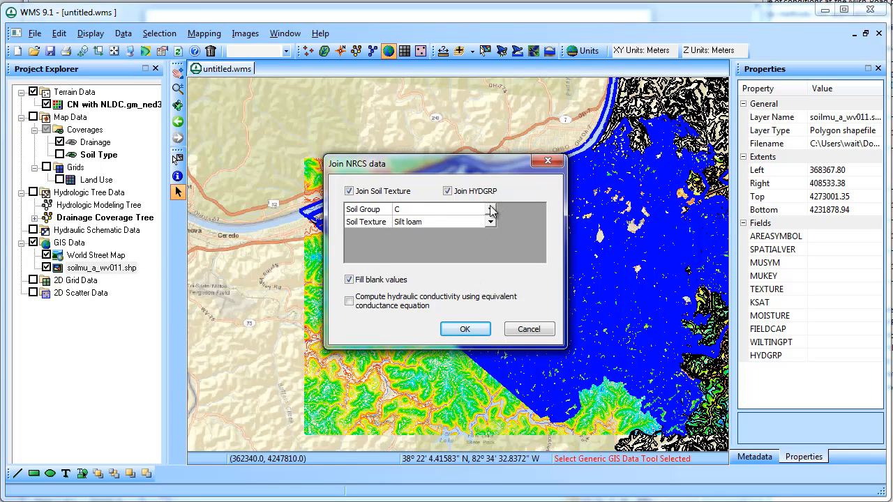
left_click(480, 332)
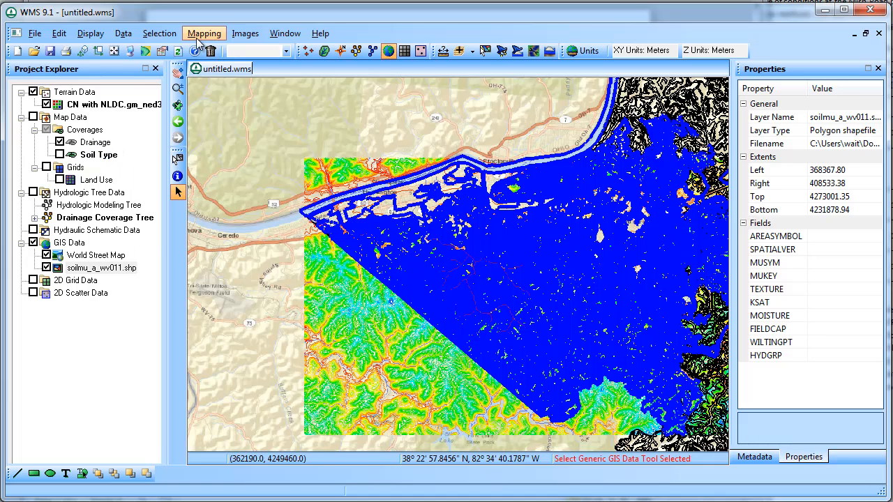
Step: Convert the soil shapefile polygons into the Soil Type coverage with Shapes -> Feature Objects
right_click(122, 272)
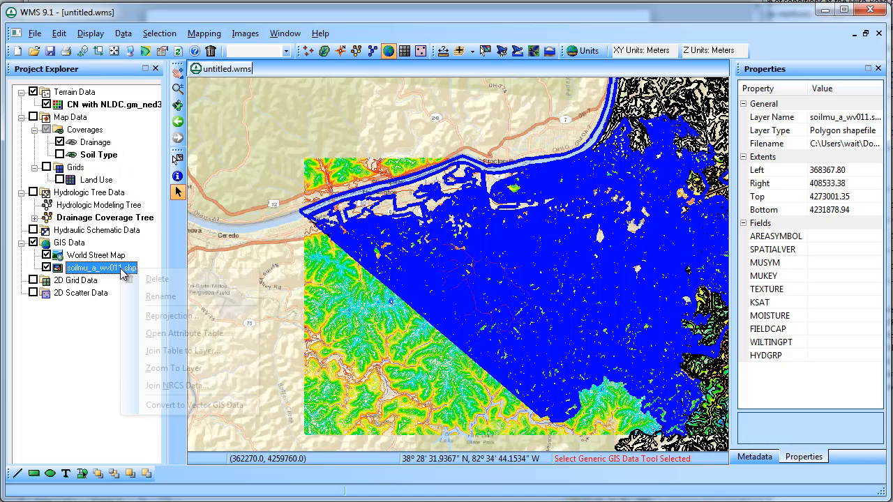
left_click(244, 13)
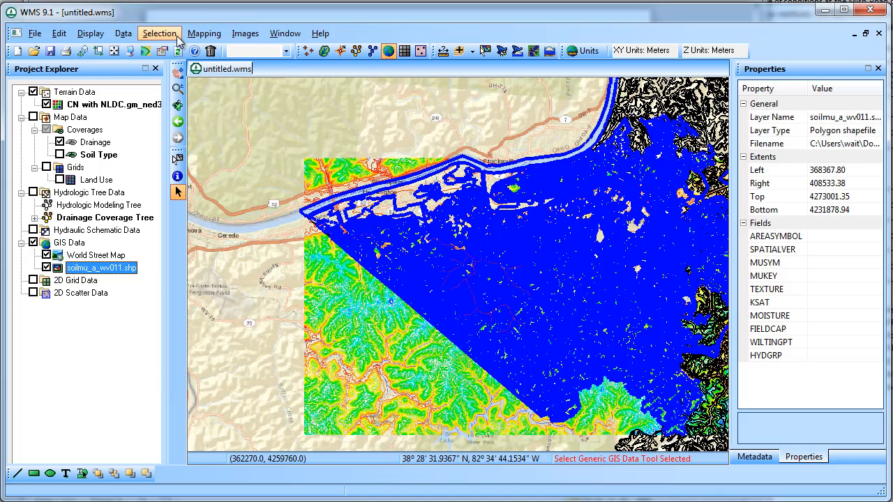
left_click(203, 33)
left_click(219, 70)
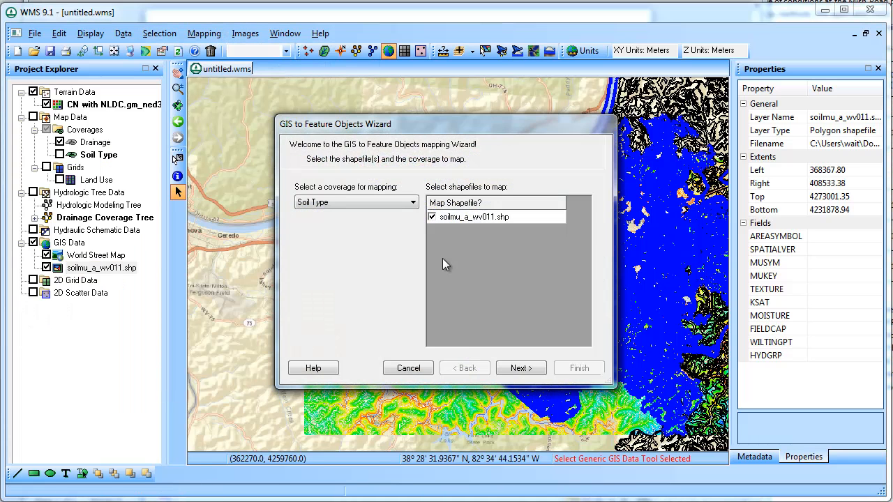
left_click(520, 369)
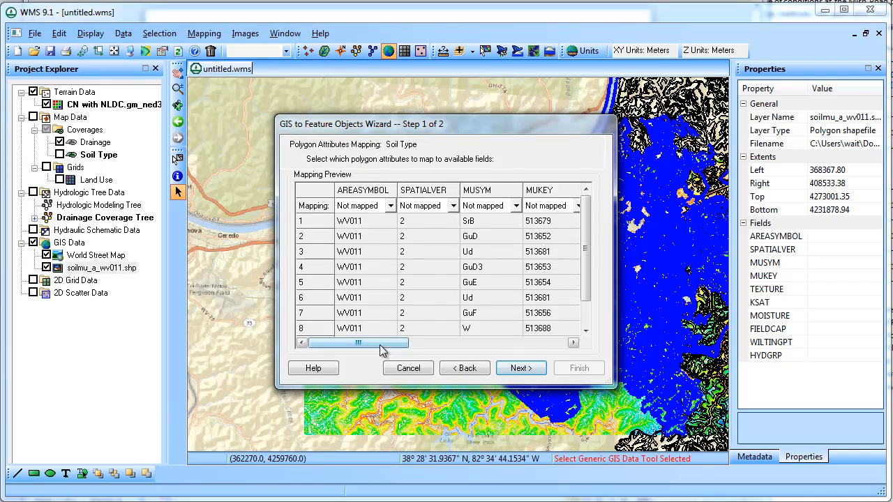
left_click_drag(391, 343, 558, 350)
left_click_drag(585, 241, 586, 276)
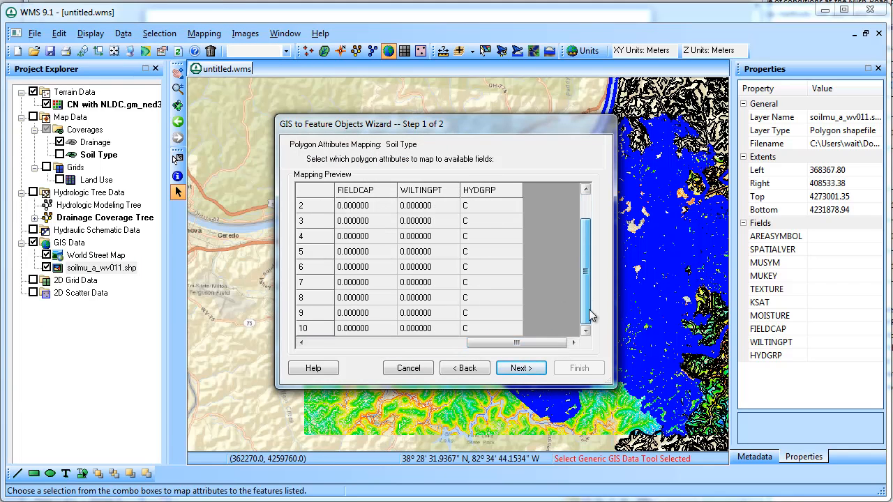
left_click(541, 371)
left_click(575, 367)
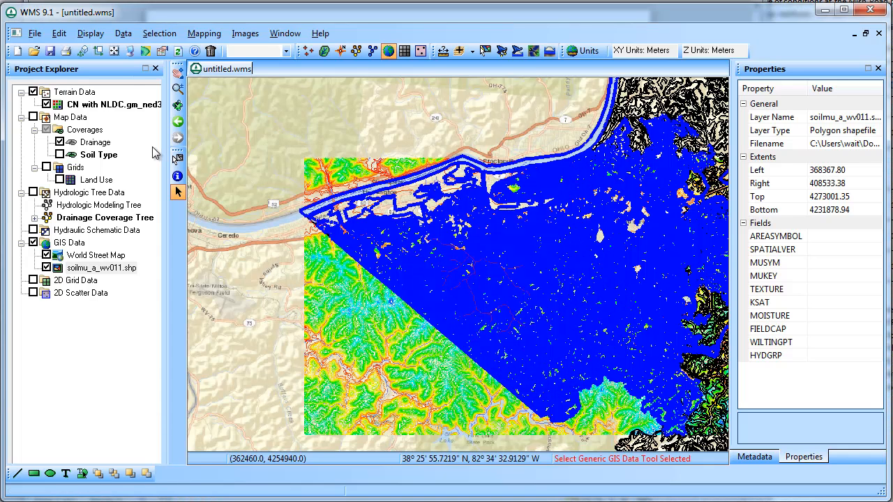
Step: Delete the soil shapefile layer and display the Soil Type coverage over the map
right_click(84, 268)
left_click(124, 281)
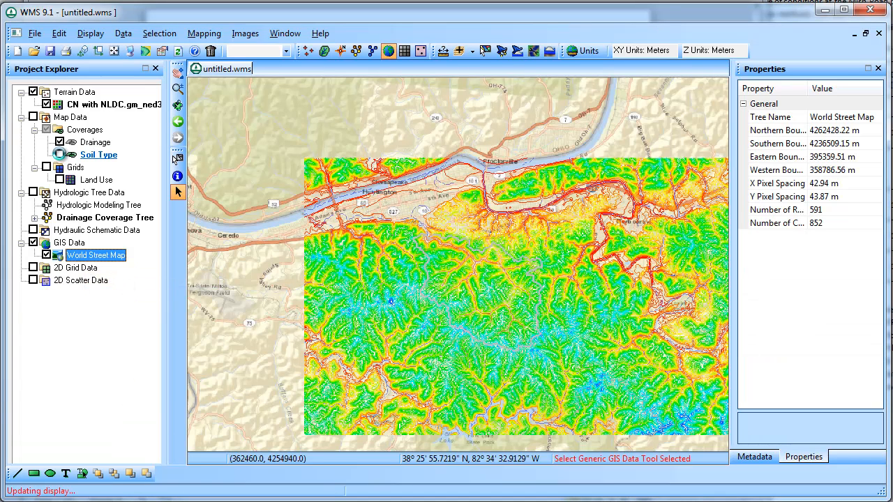
left_click(59, 154)
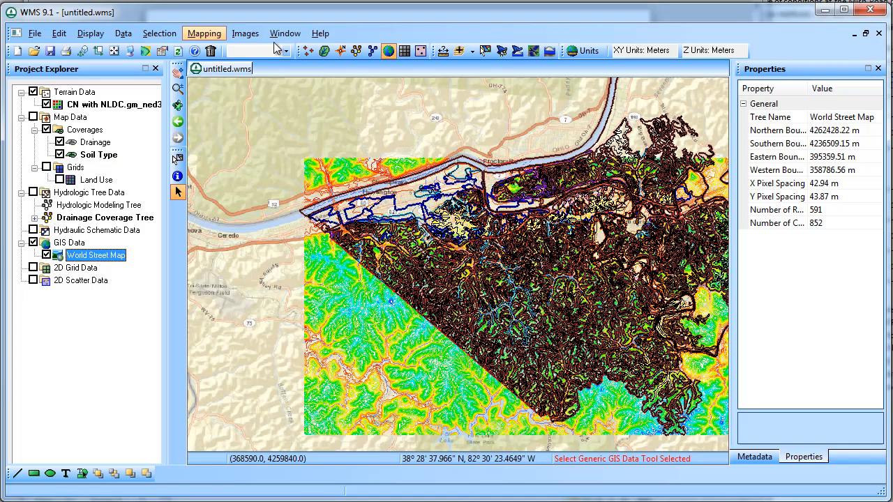
Step: In Hydrologic Modeling's Compute GIS Attributes, import Curve Number.tbl from the 2013 Follow up folder
left_click(353, 51)
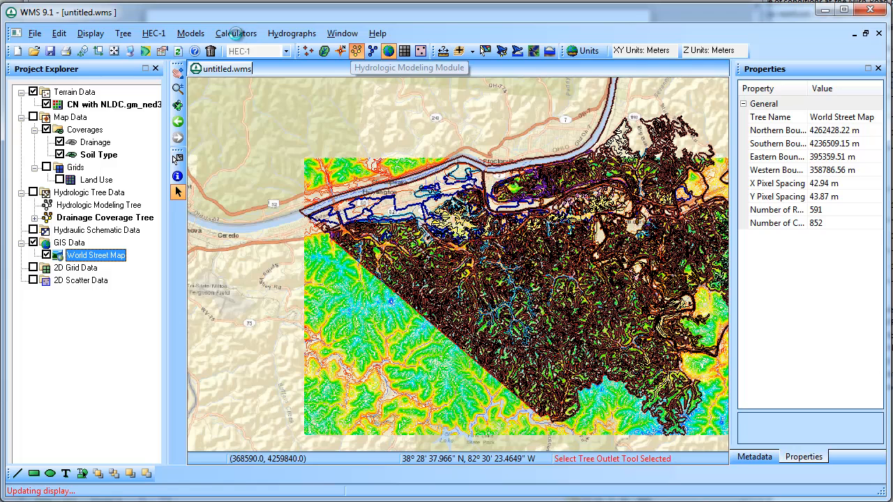
left_click(235, 32)
left_click(251, 50)
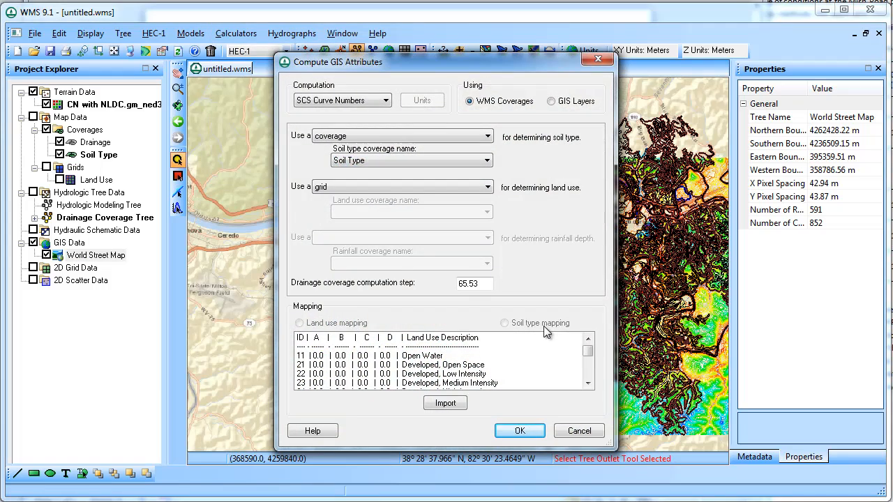
left_click(452, 403)
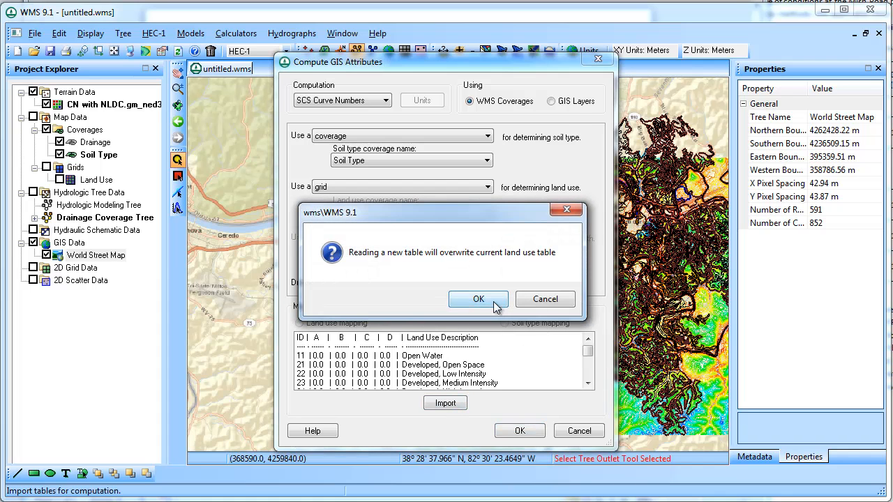
left_click(477, 299)
left_click(498, 139)
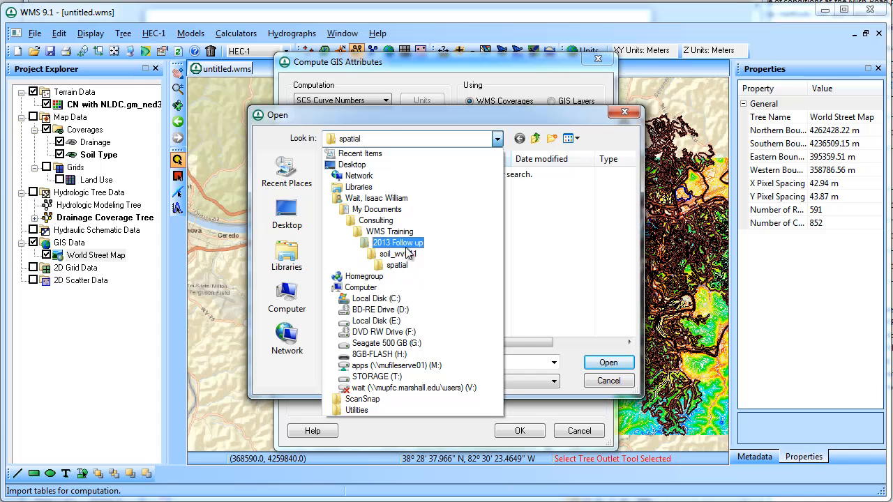
left_click(409, 244)
left_click(394, 201)
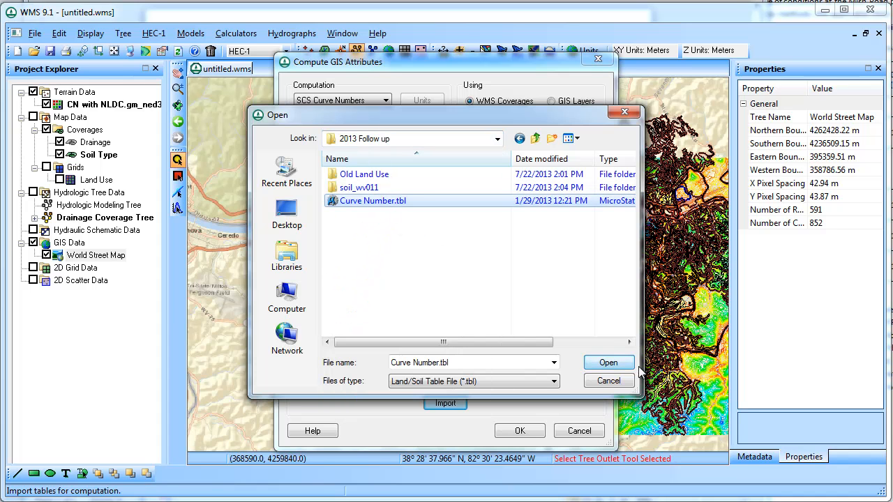
left_click(608, 362)
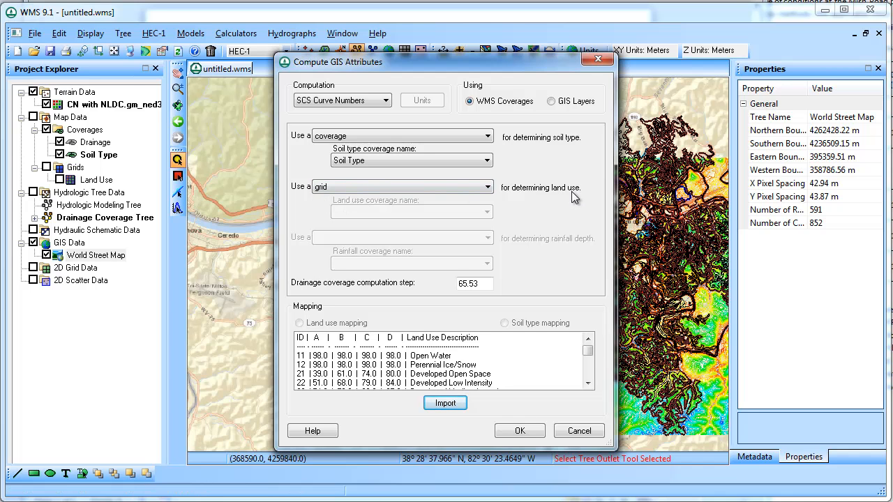
Step: Compute the SCS curve numbers for basin 1B and close the Notepad report
left_click(520, 430)
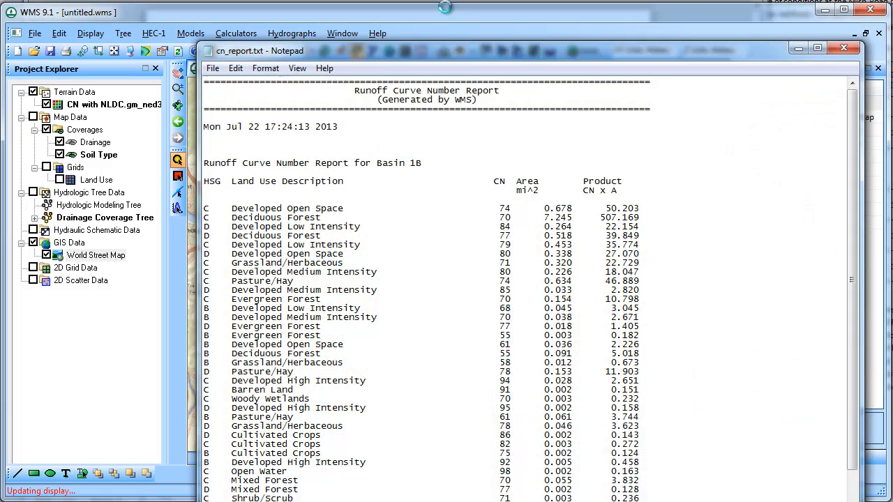
left_click_drag(460, 54, 434, 20)
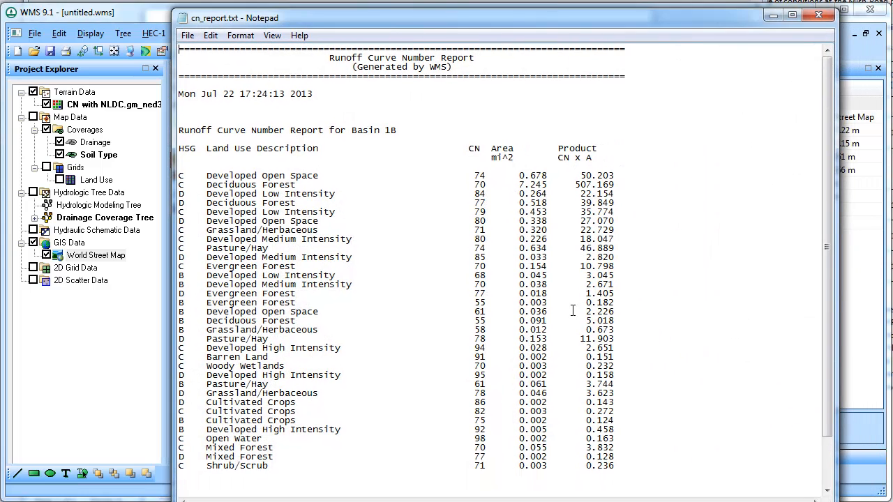
scroll(574, 307, "down", 3)
scroll(575, 301, "up", 3)
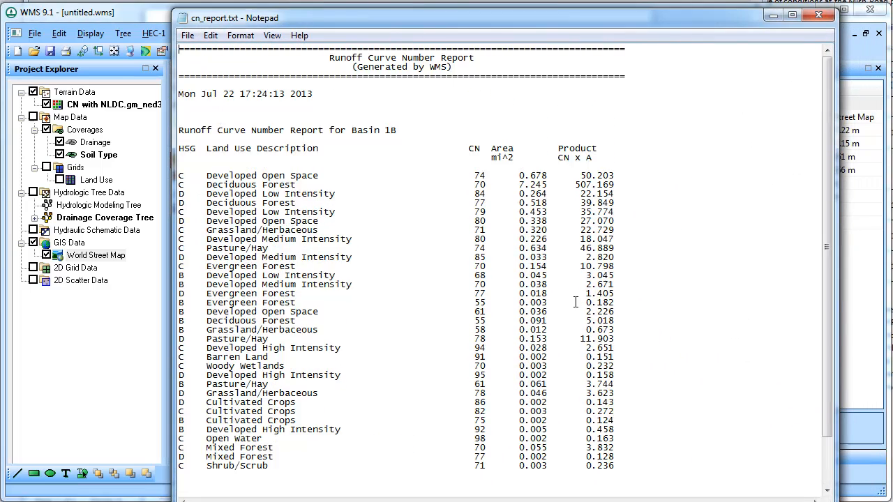
left_click(819, 14)
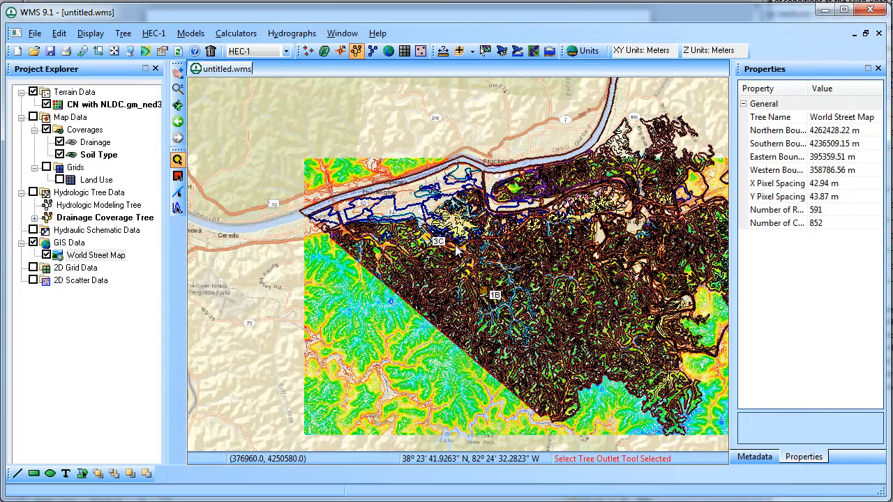
Step: Zoom to basin 1B and open its HEC-1 Loss Method settings showing SCS curve number 72.0
left_click(91, 142)
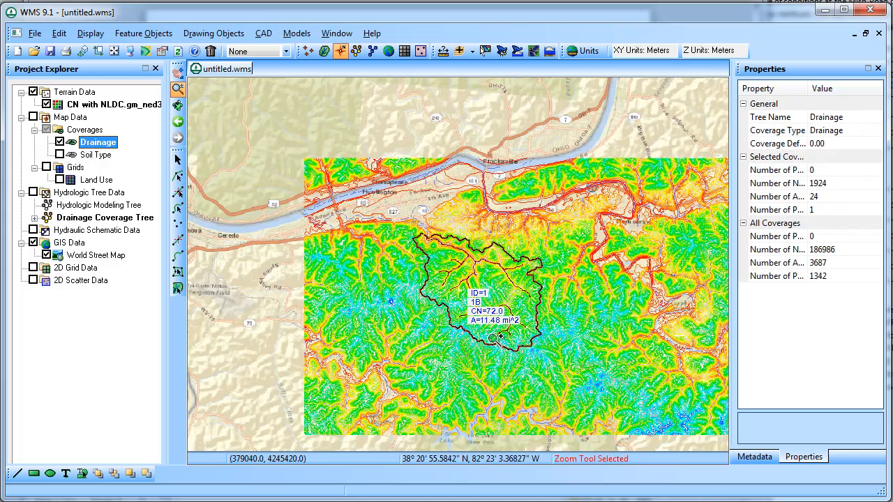
left_click_drag(405, 231, 572, 371)
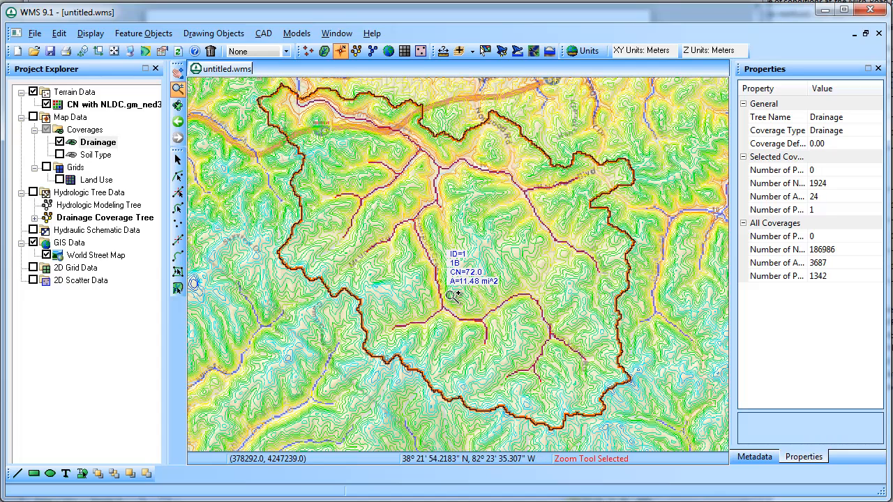
left_click(352, 52)
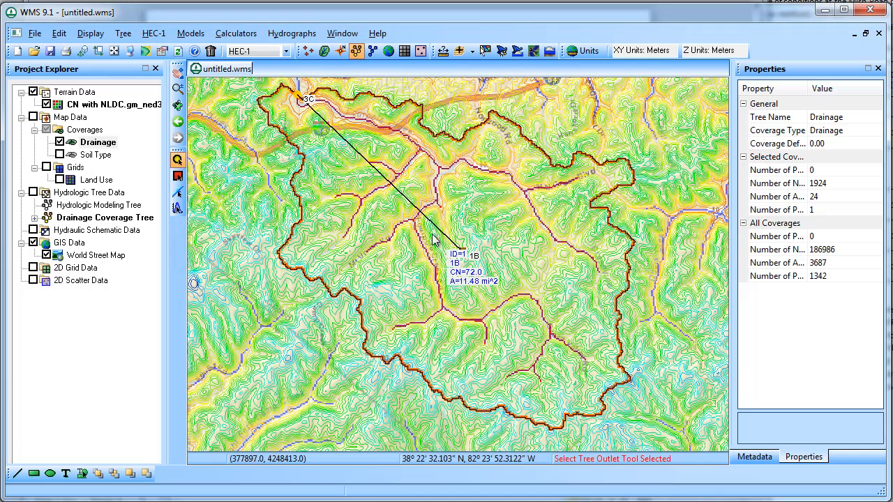
double_click(460, 244)
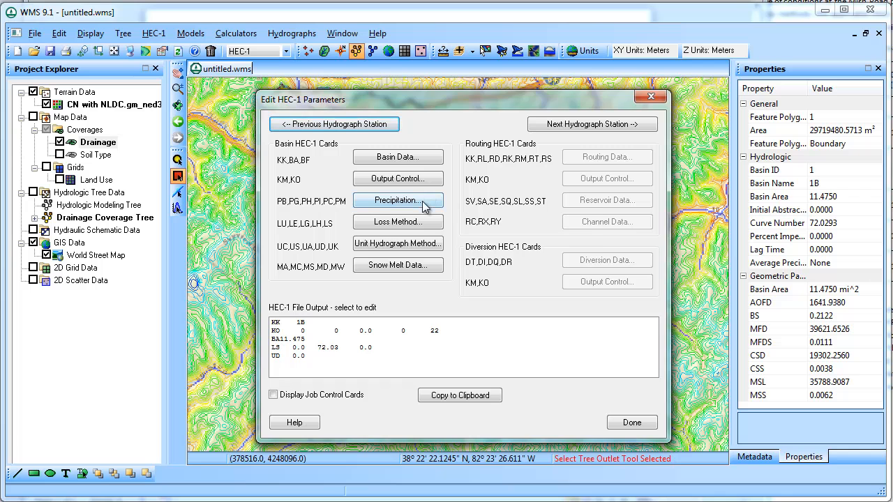
left_click(427, 222)
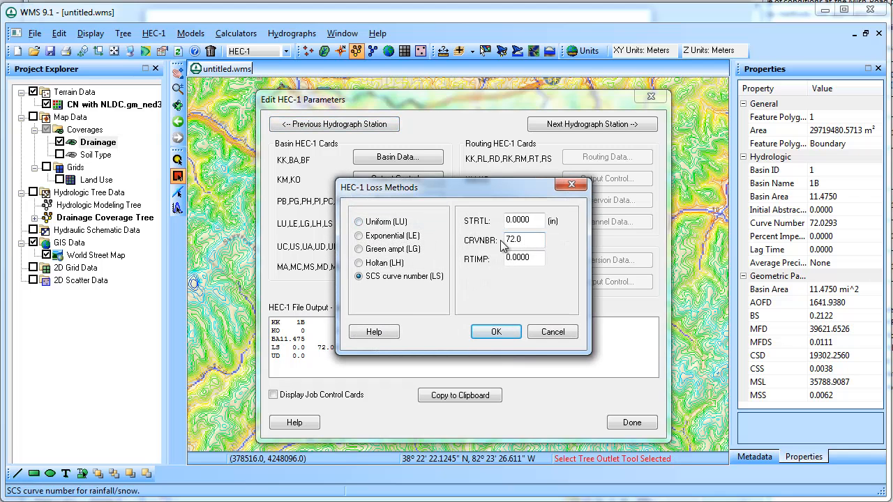